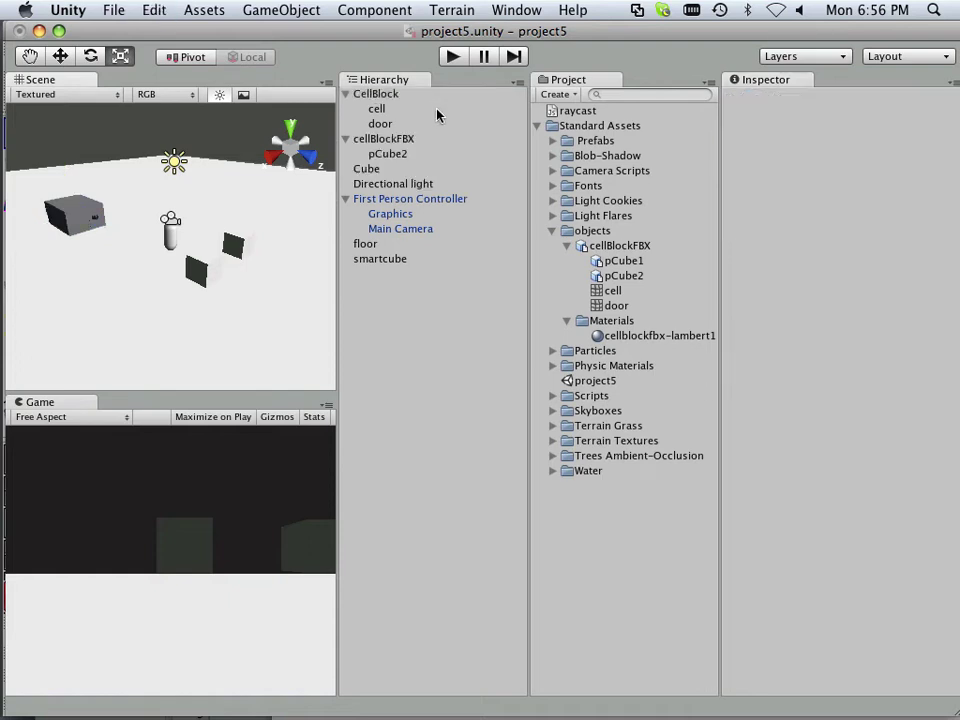
key(super+z)
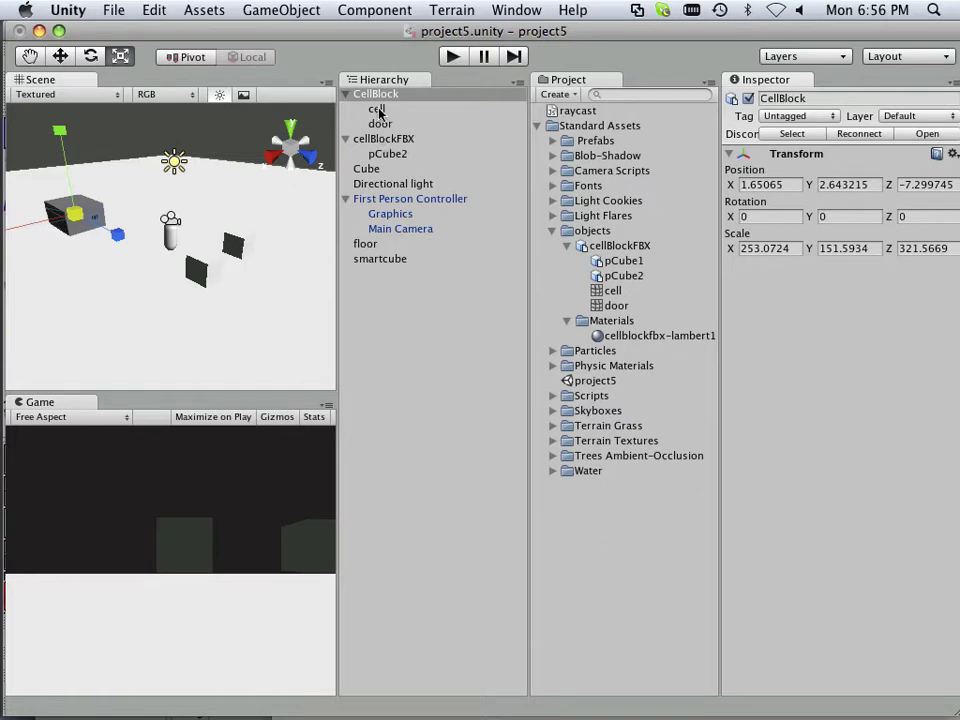
Step: Undo the last changes and delete the extra cellBlockFBX object from the Hierarchy
key(super+z)
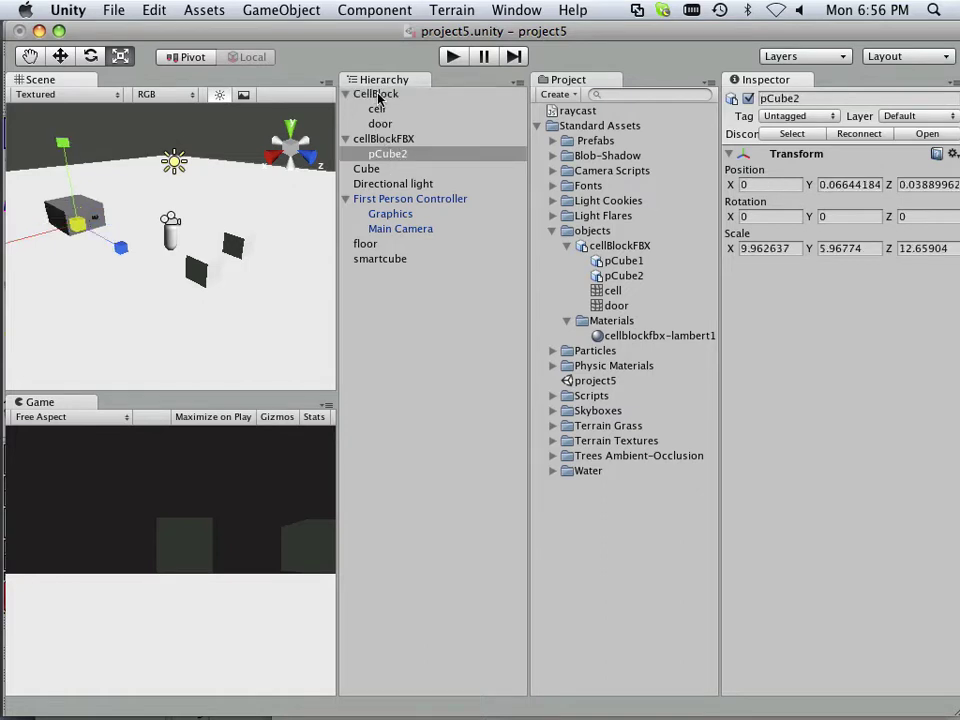
drag(378, 94, 386, 294)
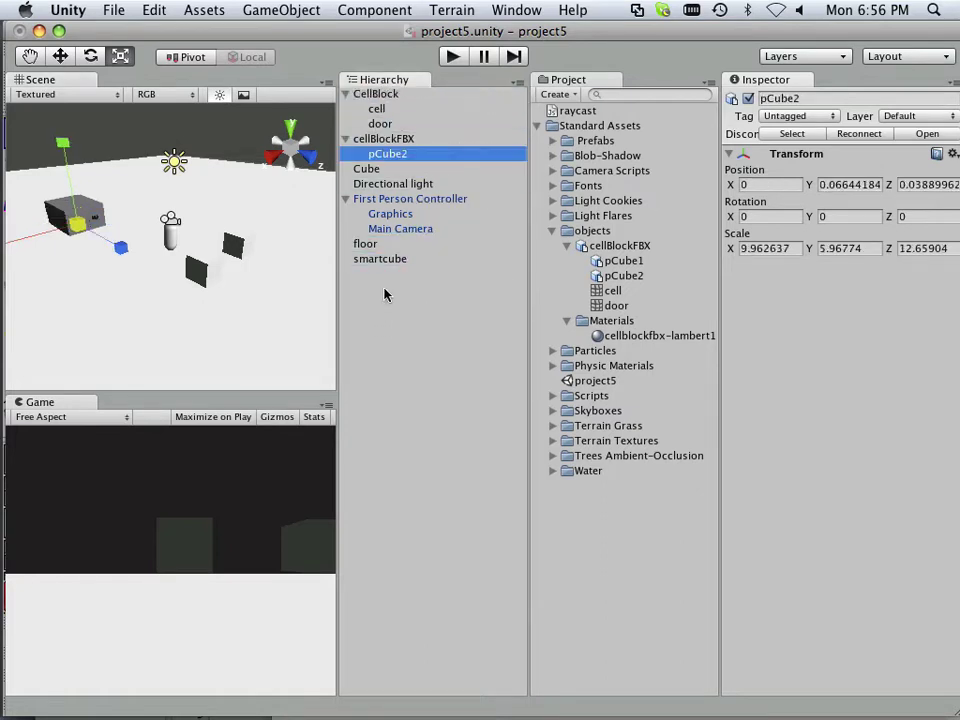
click(378, 141)
right_click(378, 143)
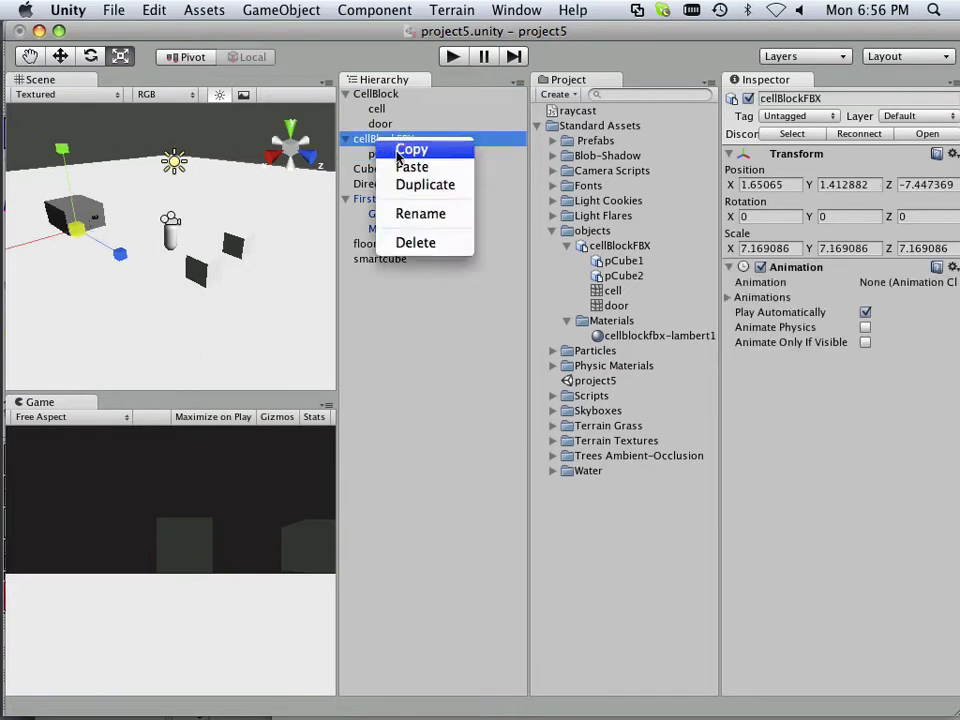
click(400, 243)
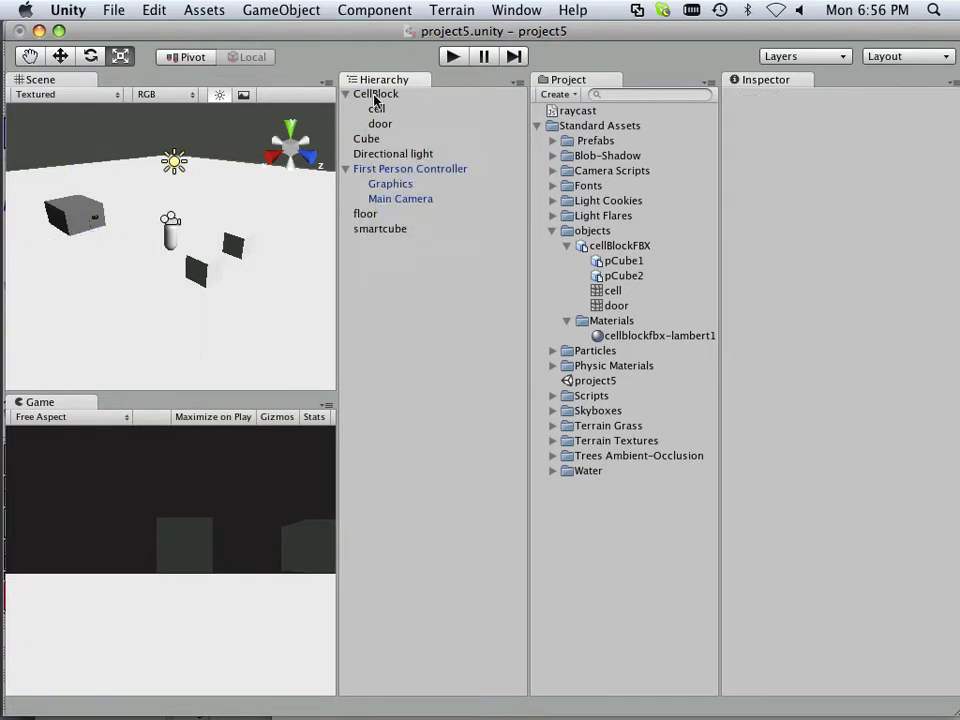
Step: Check CellBlock and its cell and door children, ending with door selected
click(377, 96)
click(378, 109)
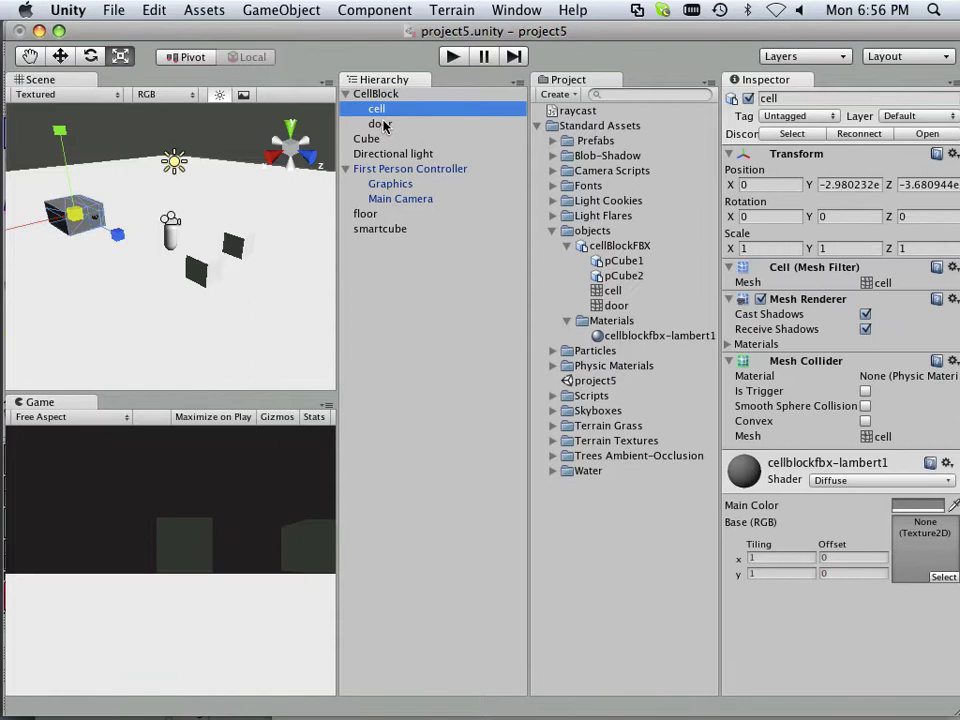
click(385, 123)
click(380, 108)
click(376, 94)
click(382, 124)
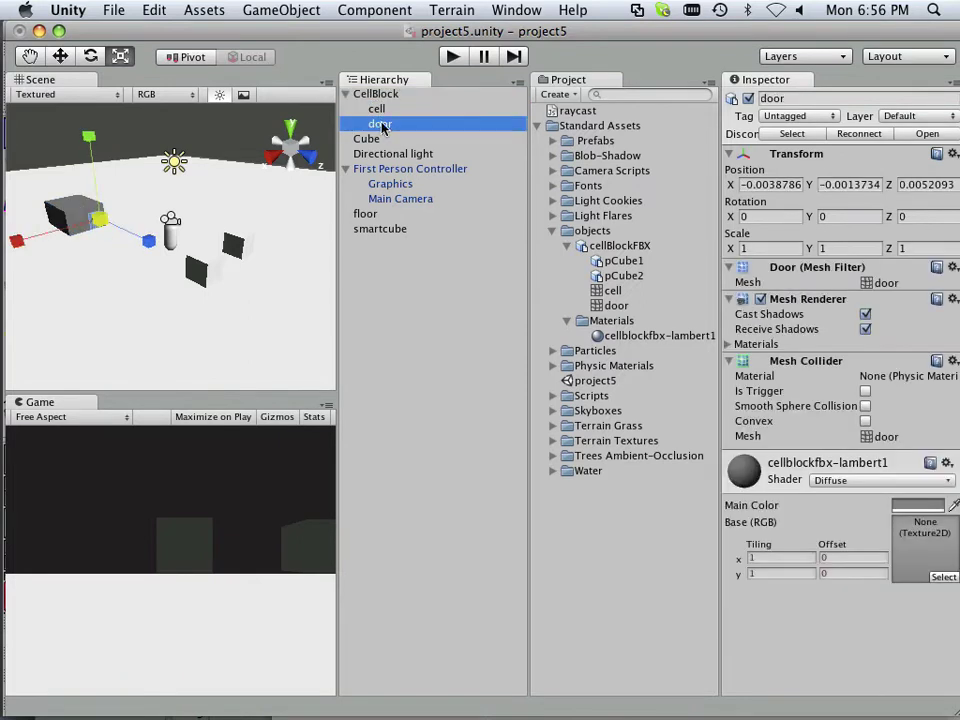
click(378, 109)
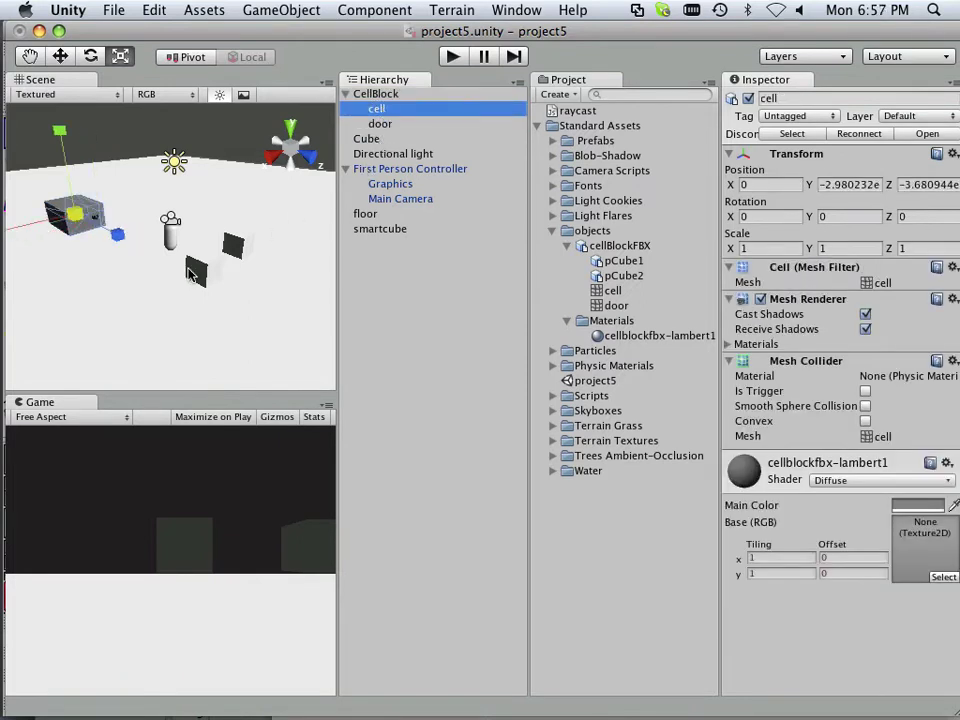
click(384, 124)
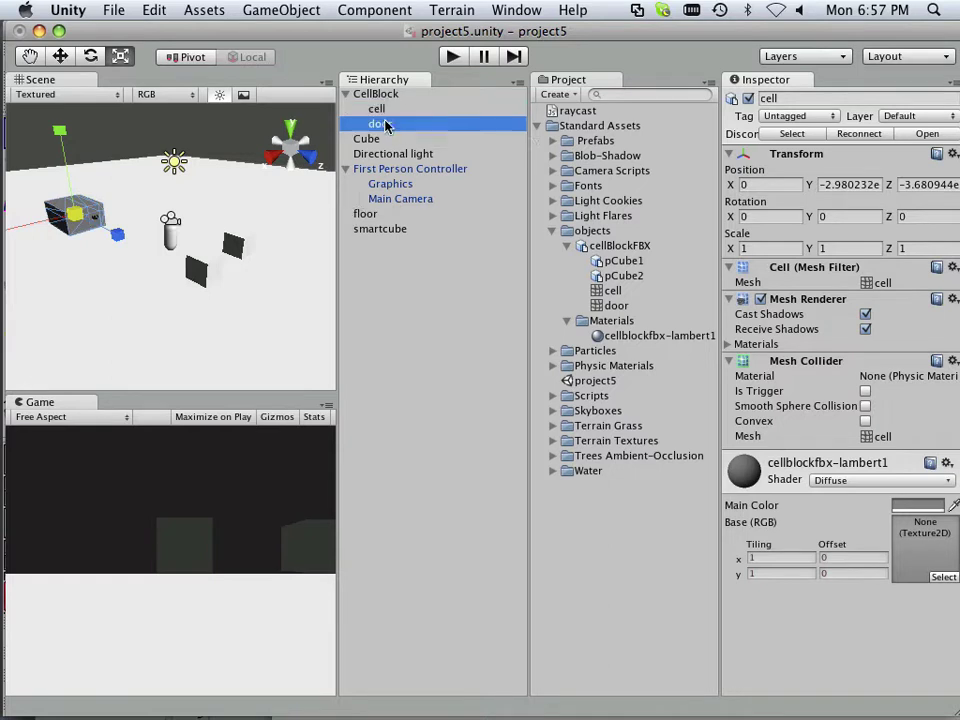
Step: Drag door out of CellBlock to the Hierarchy's top level, then zoom the Scene view
drag(380, 130, 392, 296)
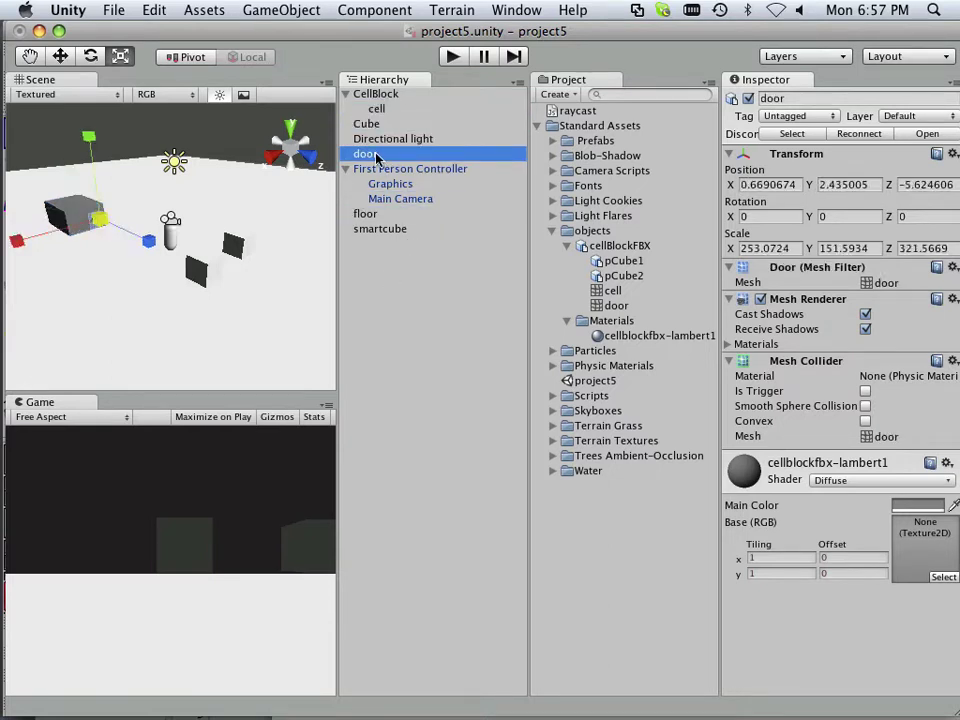
scroll(128, 240, up, 5)
scroll(128, 238, up, 4)
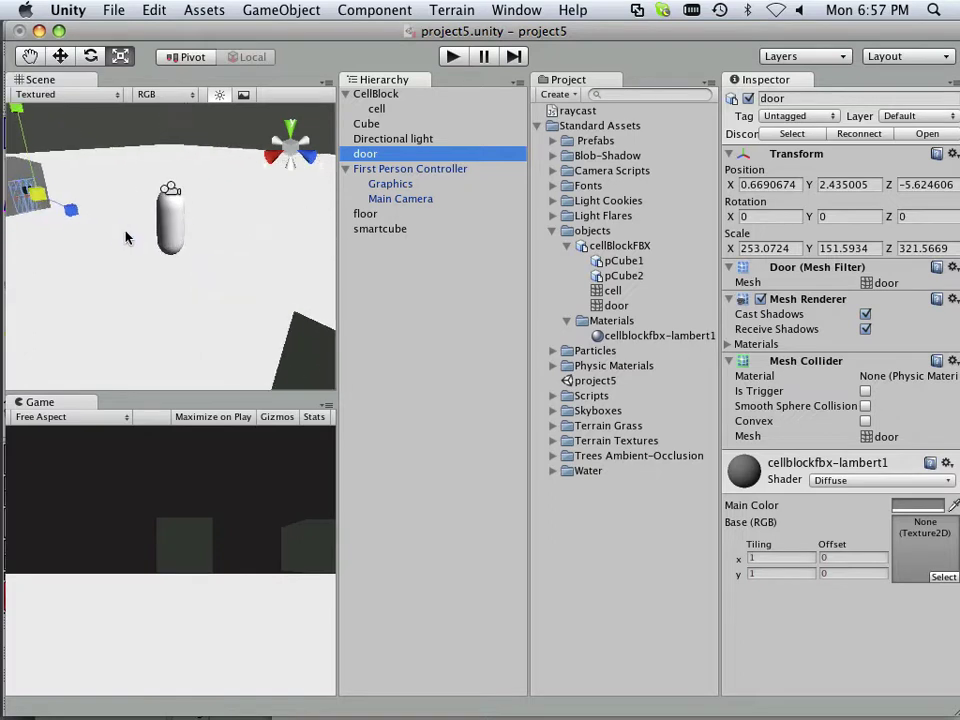
scroll(128, 236, down, 5)
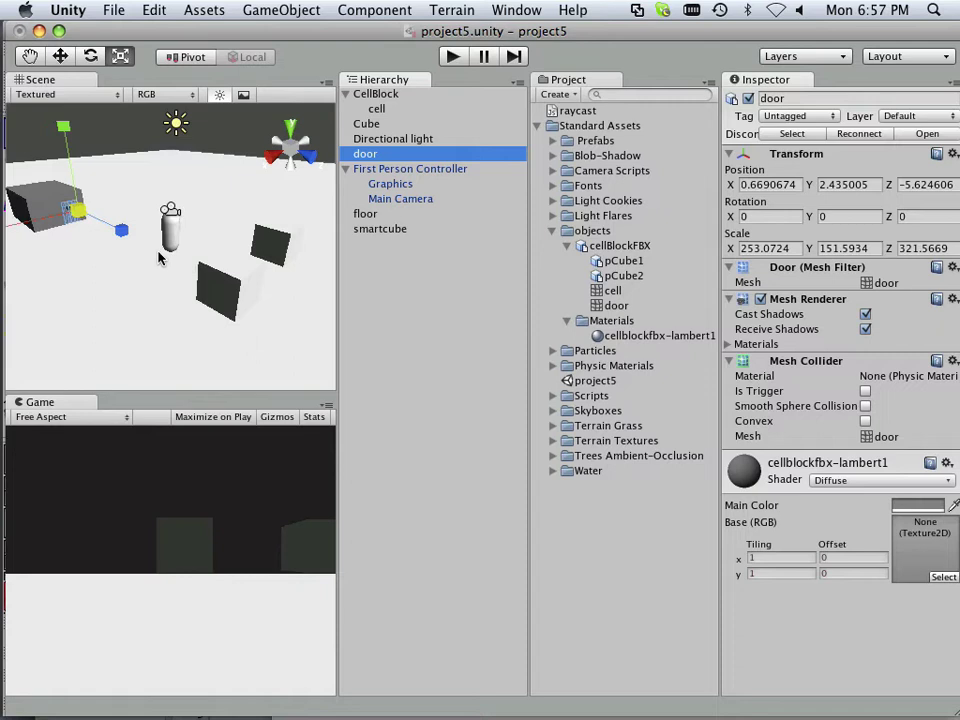
key(super+z)
key(super+z)
Step: Create a Cube from GameObject > Create Other and move it to Z -9.036064 beside the cell block
click(192, 12)
mouse_move(262, 50)
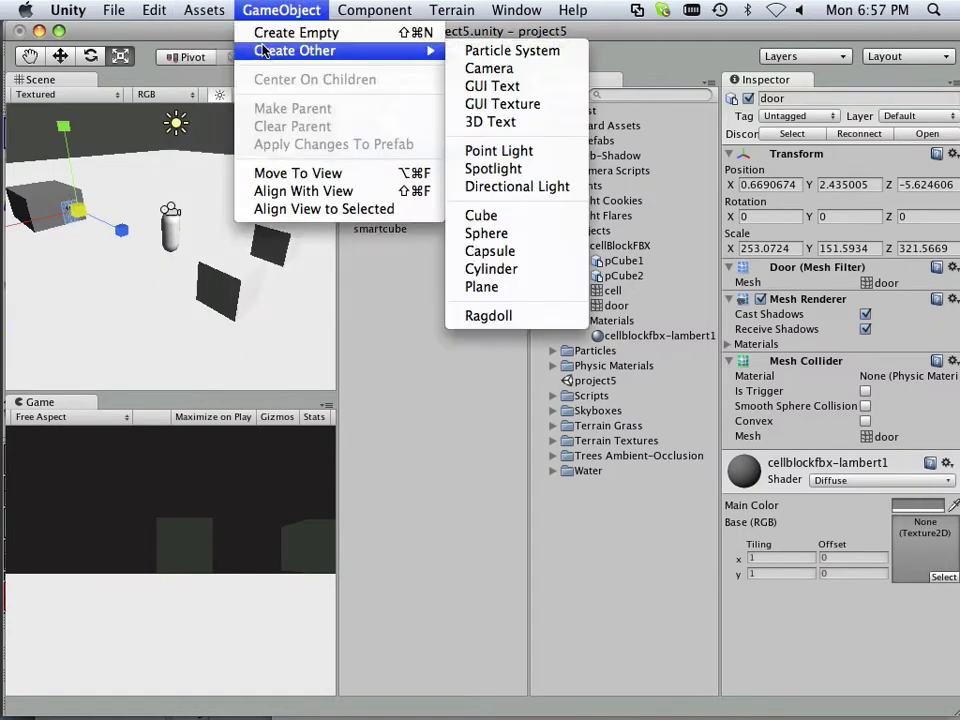
click(484, 214)
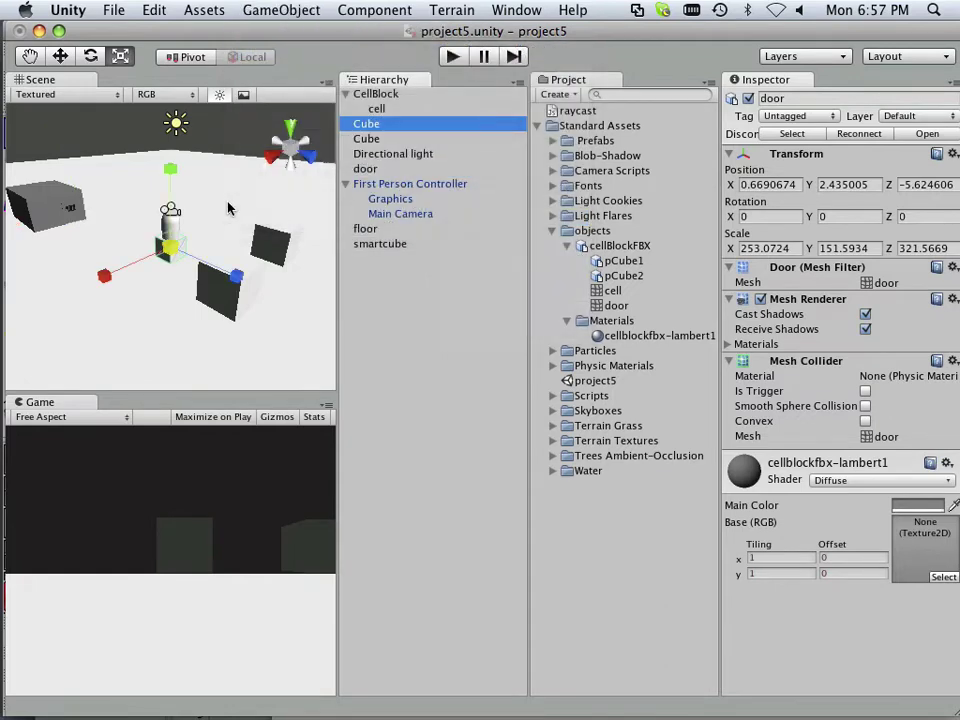
click(60, 56)
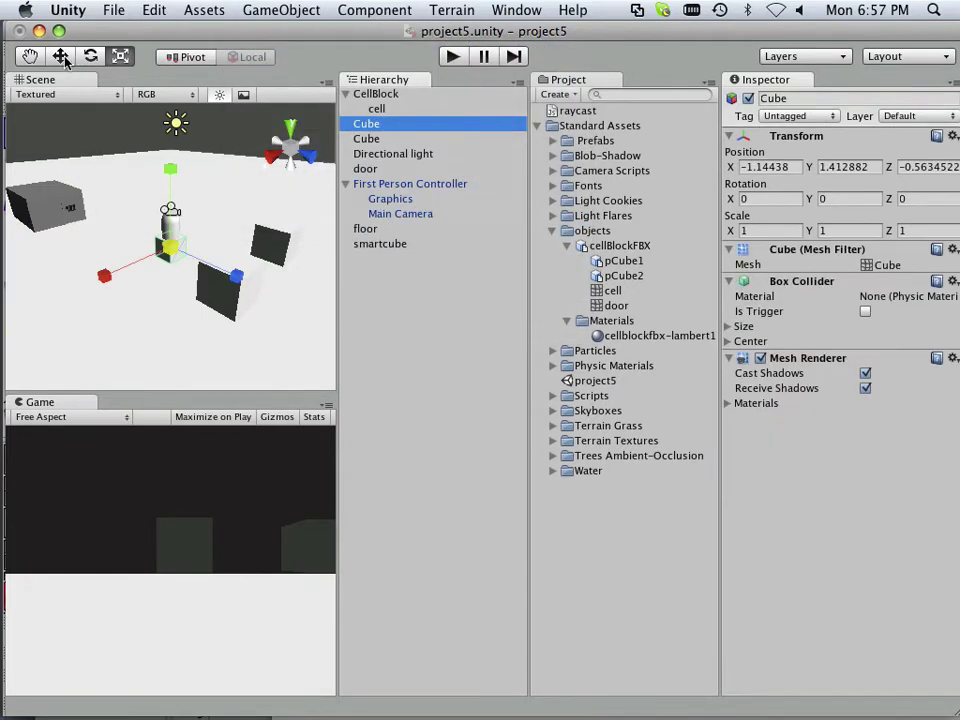
drag(205, 262, 96, 211)
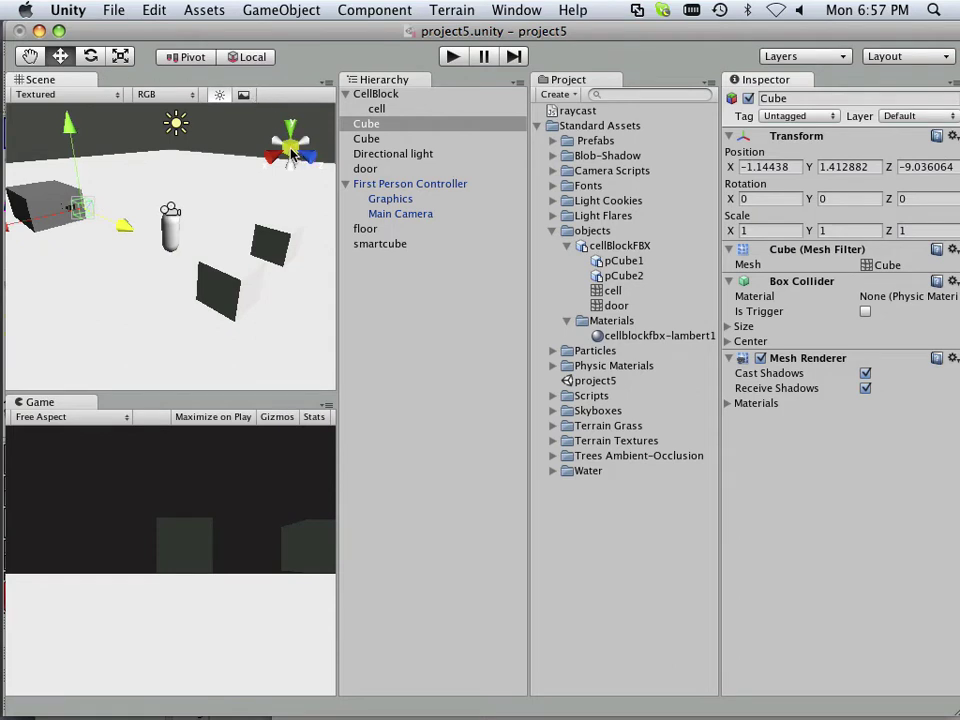
Step: Frame the new cube with F and shift it along X and Z toward the door
key(f)
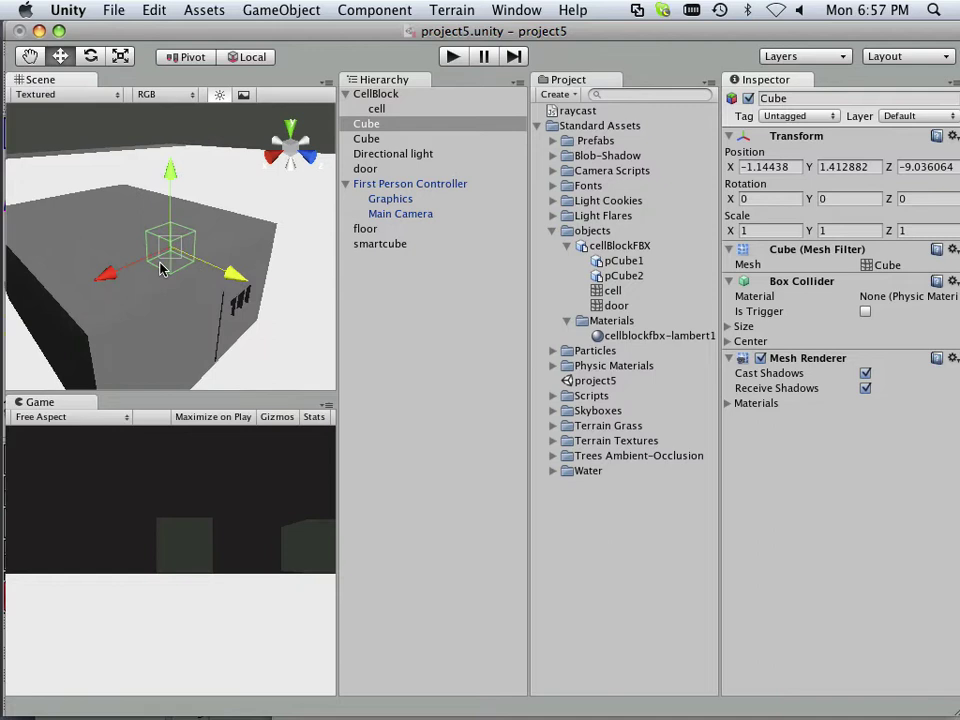
click(158, 259)
mouse_move(158, 259)
alt+mouse_down()
mouse_move(171, 254)
mouse_move(124, 219)
mouse_move(145, 250)
alt+mouse_up()
click(145, 250)
click(101, 257)
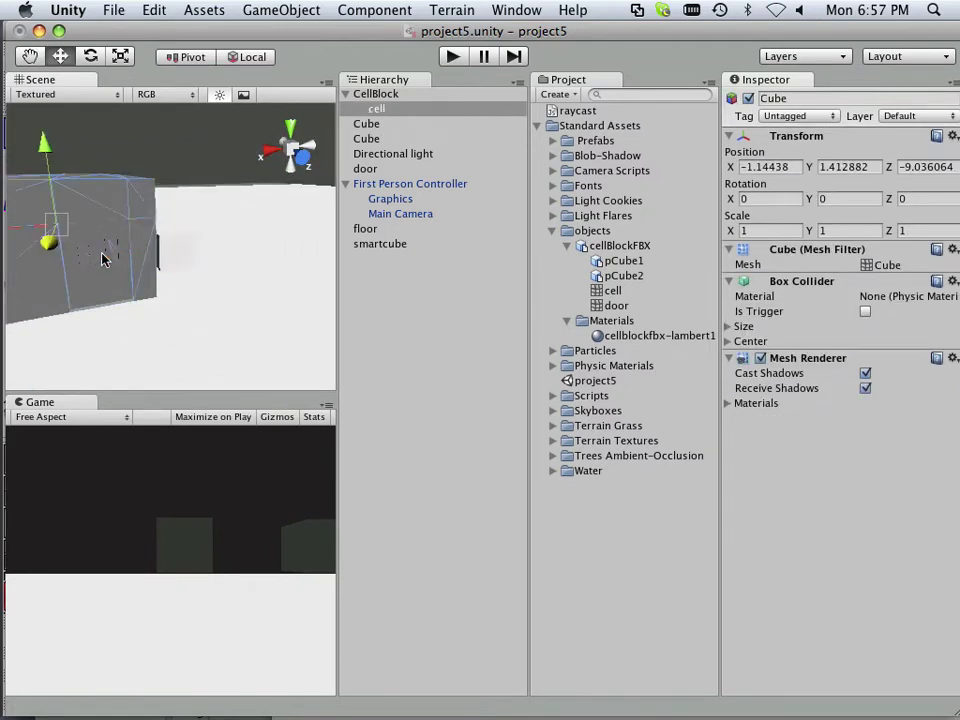
click(165, 257)
drag(128, 259, 105, 202)
mouse_move(142, 298)
mouse_down()
mouse_move(92, 274)
mouse_move(131, 281)
mouse_move(150, 306)
mouse_move(145, 318)
mouse_move(140, 300)
mouse_move(148, 302)
mouse_up()
Step: From a top-down view, push the cube along Z and X to the doorway
click(290, 134)
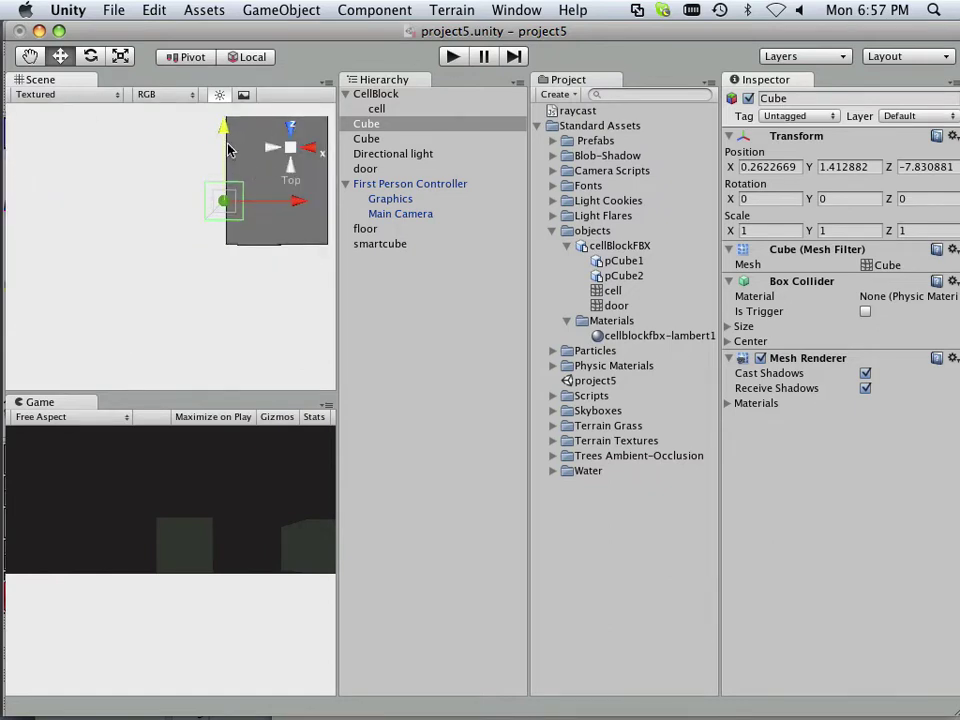
drag(228, 150, 231, 192)
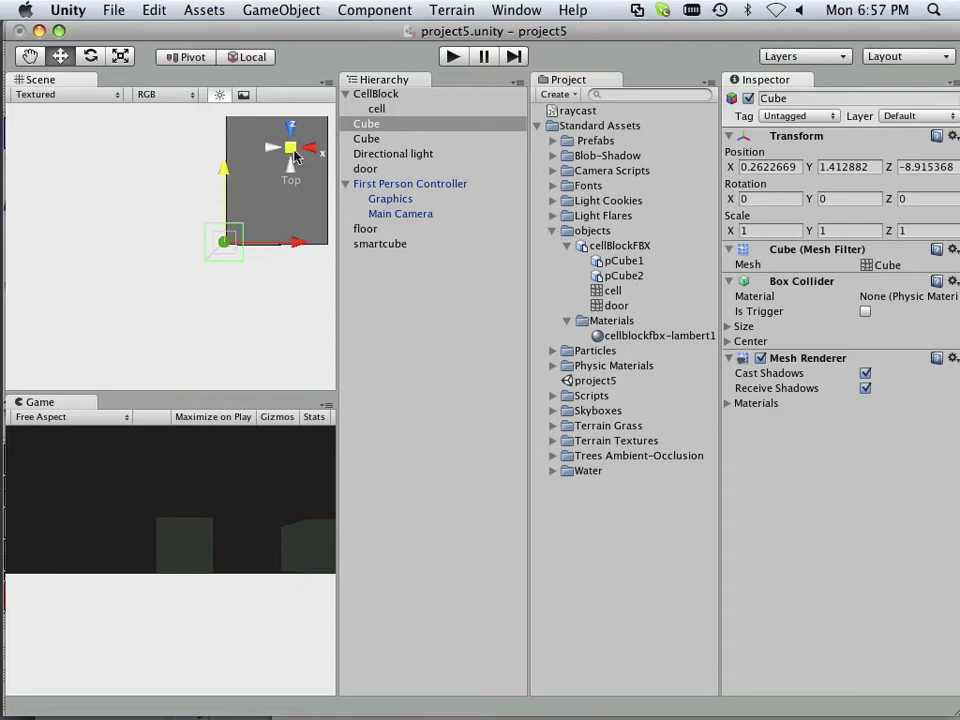
mouse_move(296, 155)
alt+mouse_down()
mouse_move(281, 216)
mouse_move(285, 150)
alt+mouse_up()
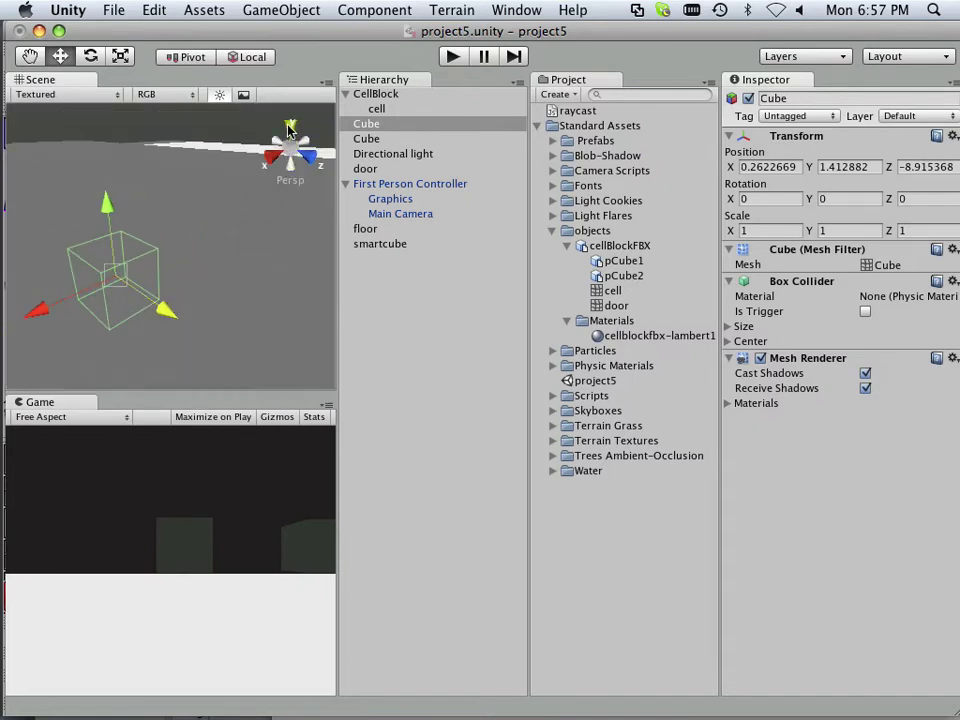
click(288, 130)
drag(214, 168, 216, 70)
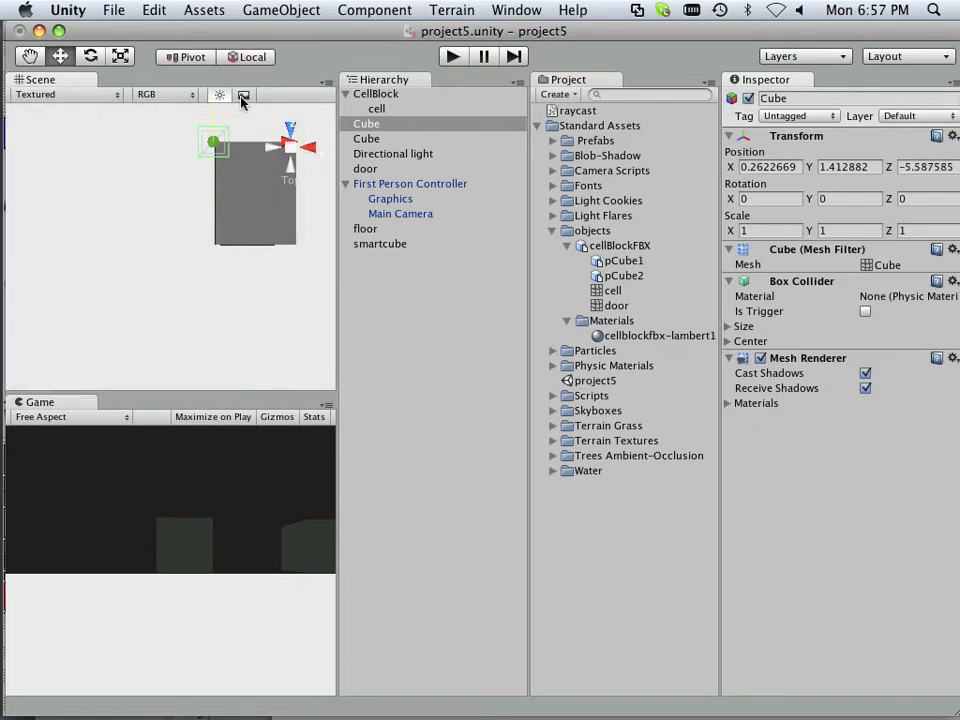
drag(255, 147, 290, 146)
click(293, 135)
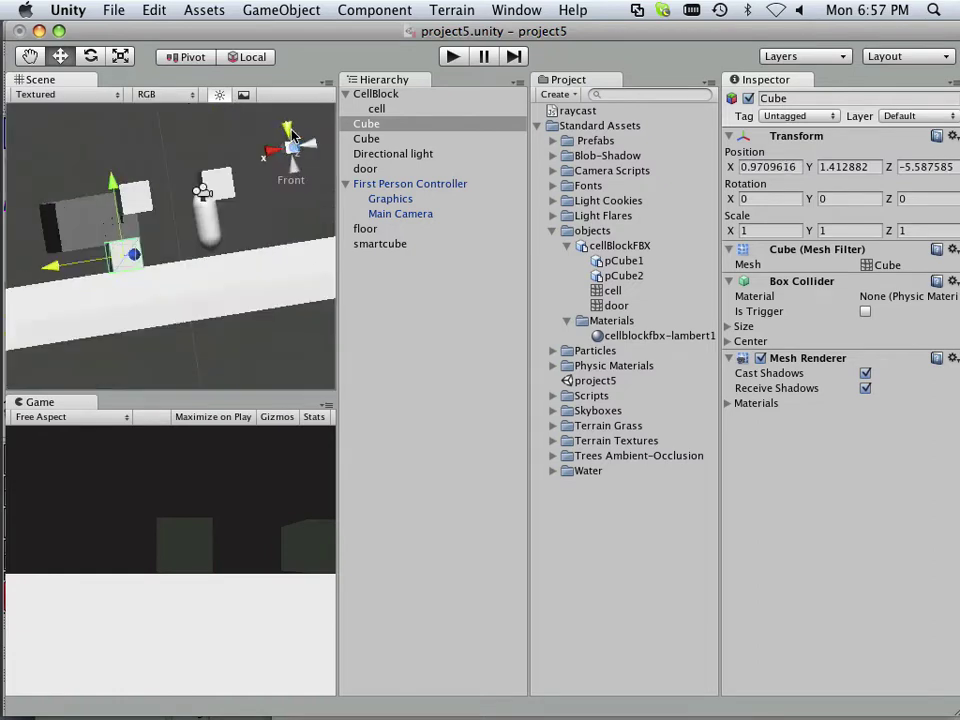
Step: Raise the cube to door height and slide it along X into the doorway
click(103, 208)
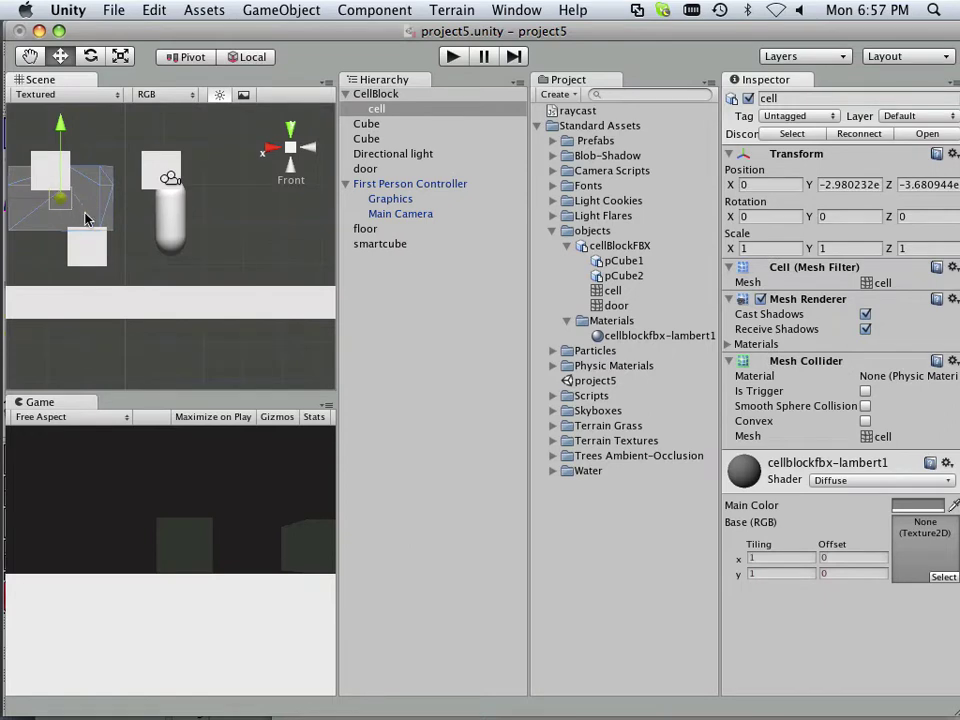
click(84, 252)
drag(86, 210, 91, 185)
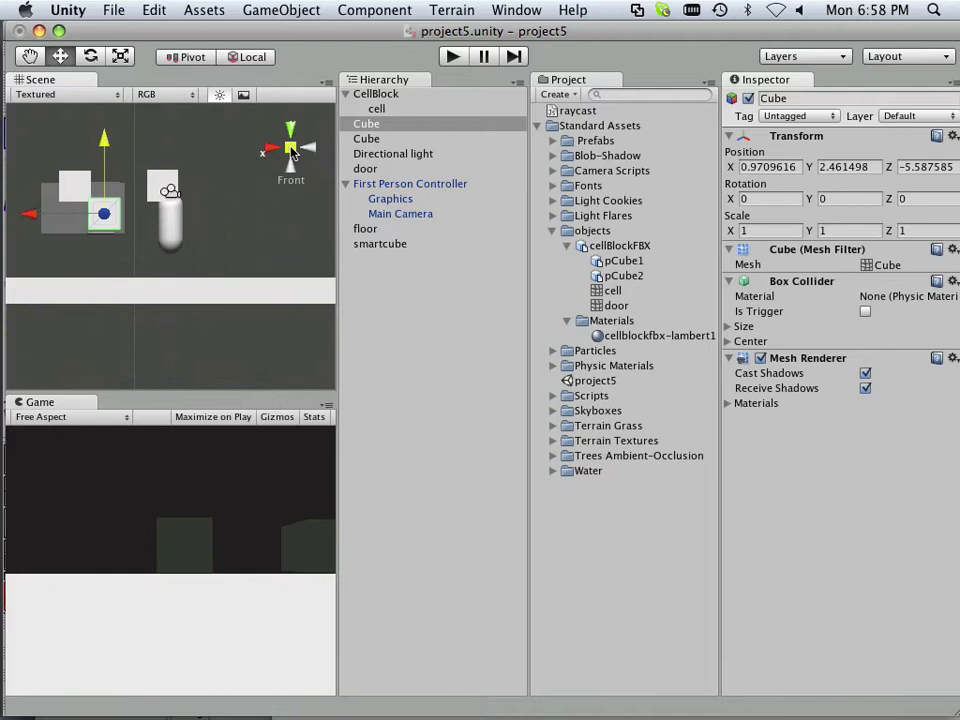
alt+drag(169, 189, 261, 197)
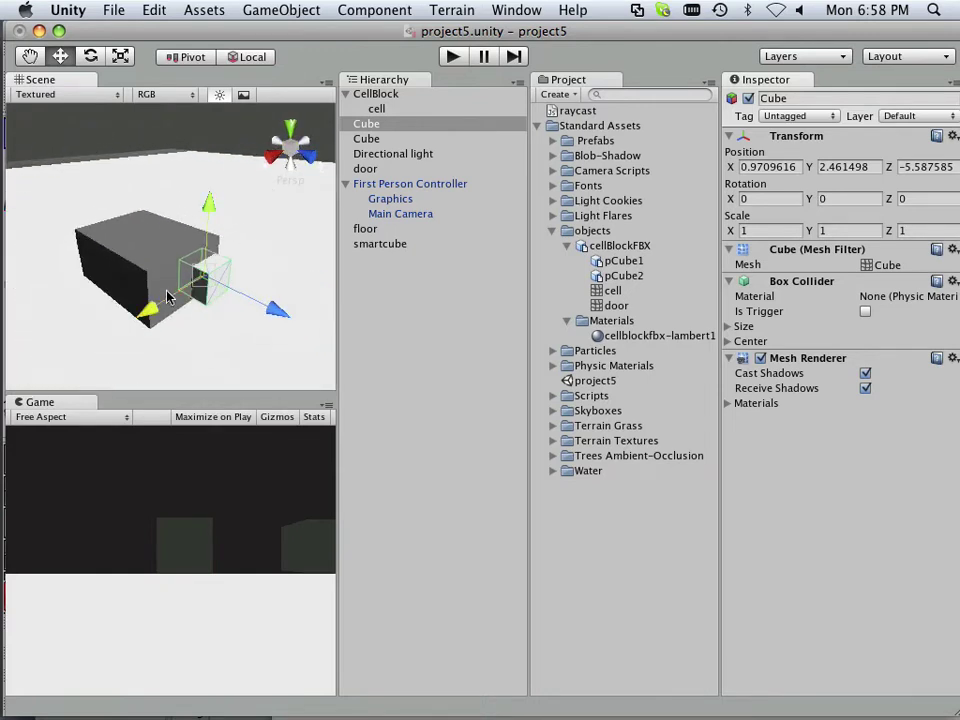
click(129, 222)
alt+drag(129, 222, 165, 226)
click(233, 300)
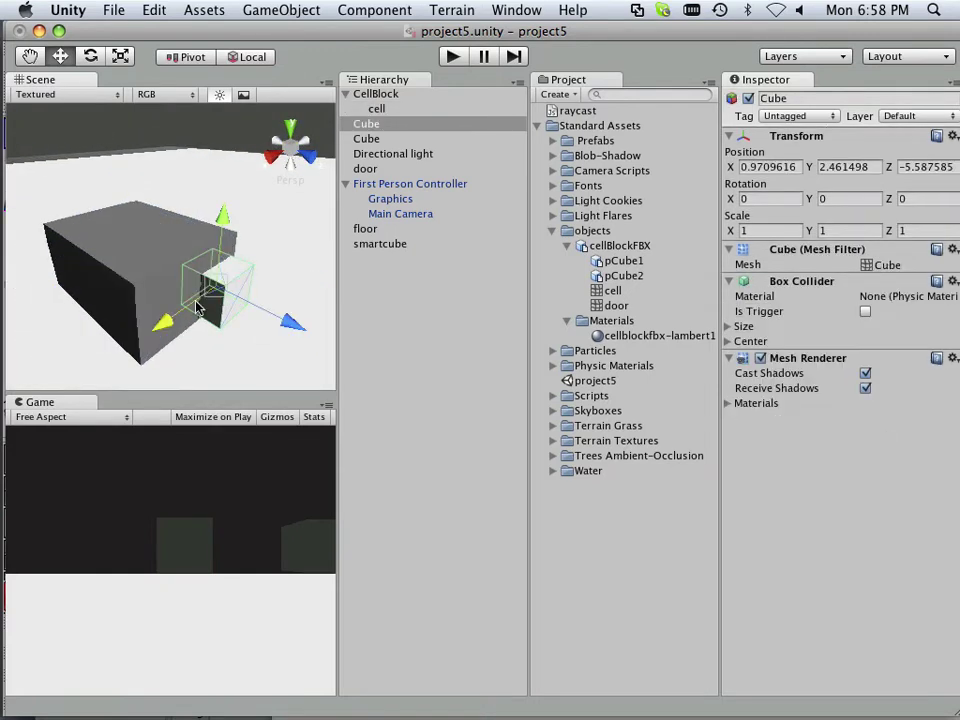
drag(233, 300, 200, 298)
scroll(200, 298, up, 5)
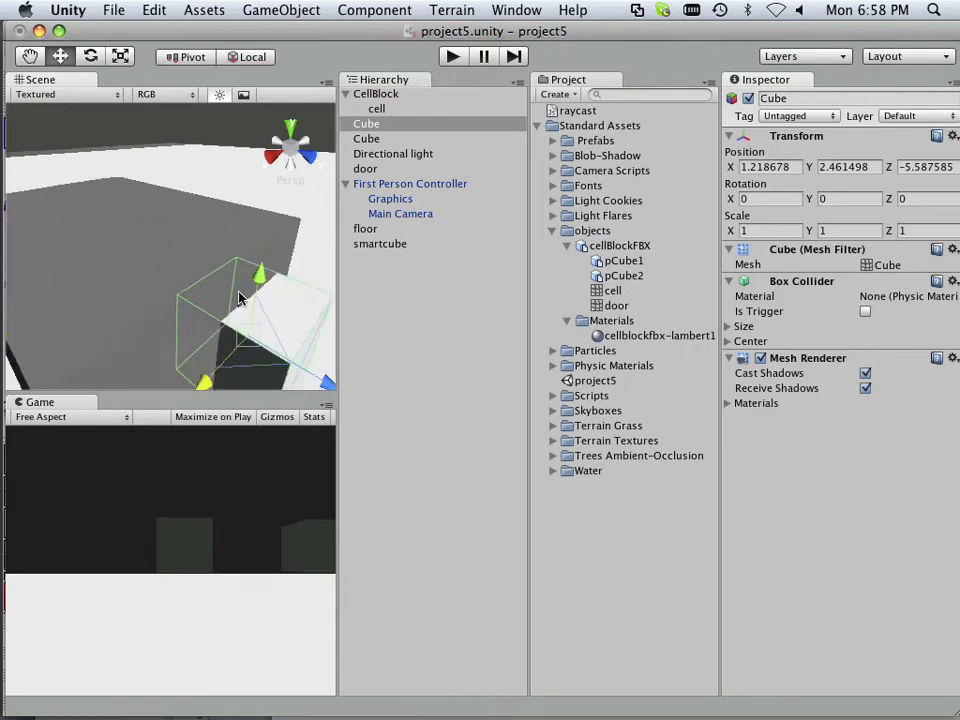
scroll(185, 240, down, 5)
Step: Scale the cube down uniformly to 0.3631924 and check it from several gizmo views
click(120, 56)
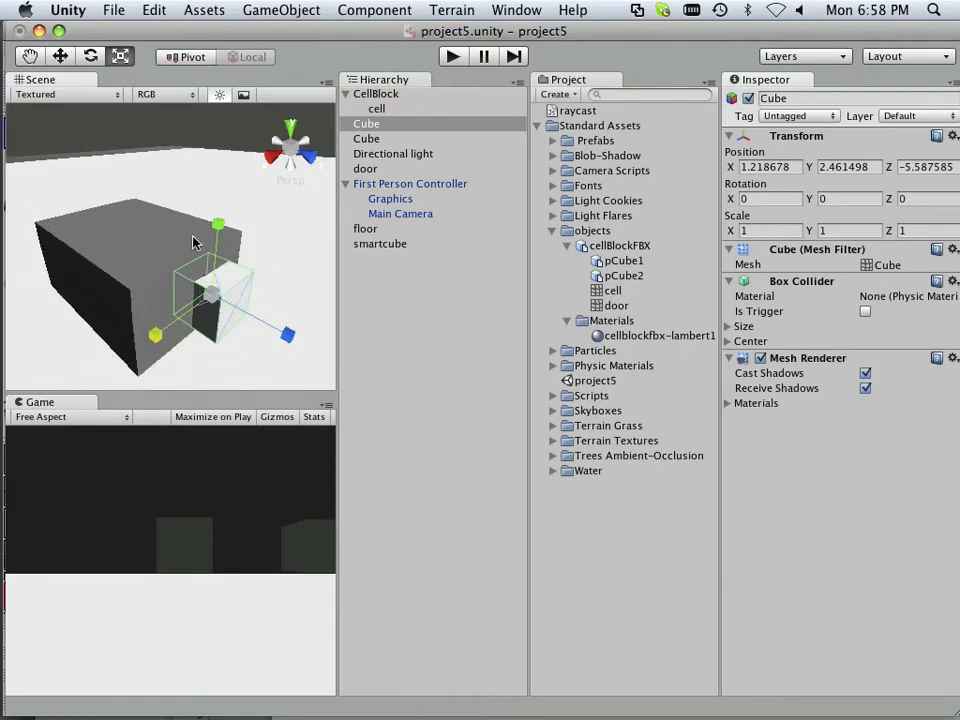
drag(212, 300, 154, 303)
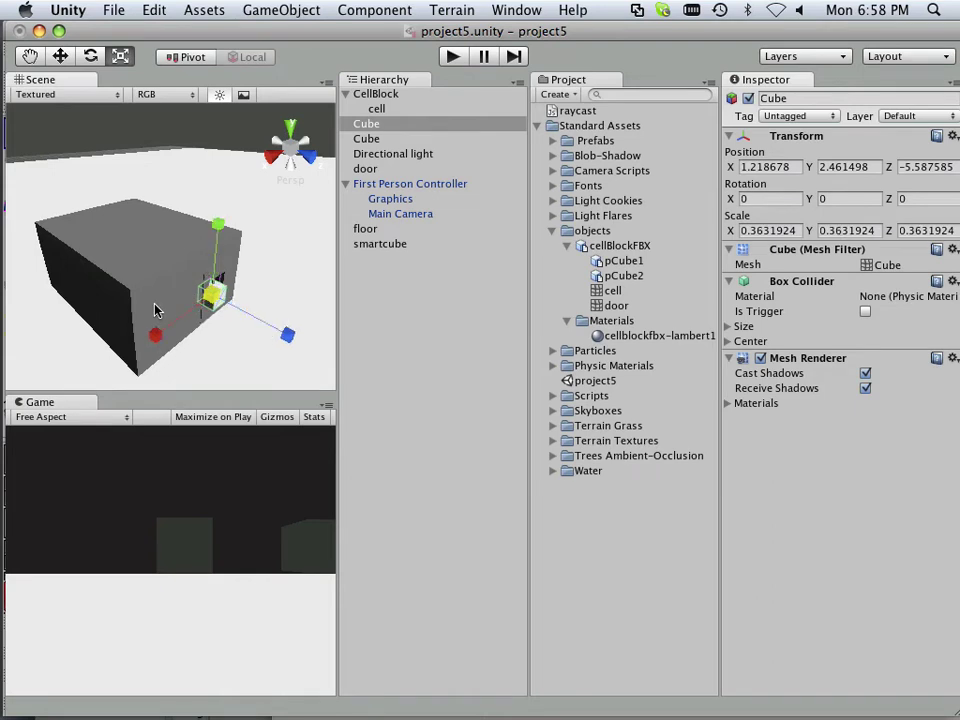
click(277, 160)
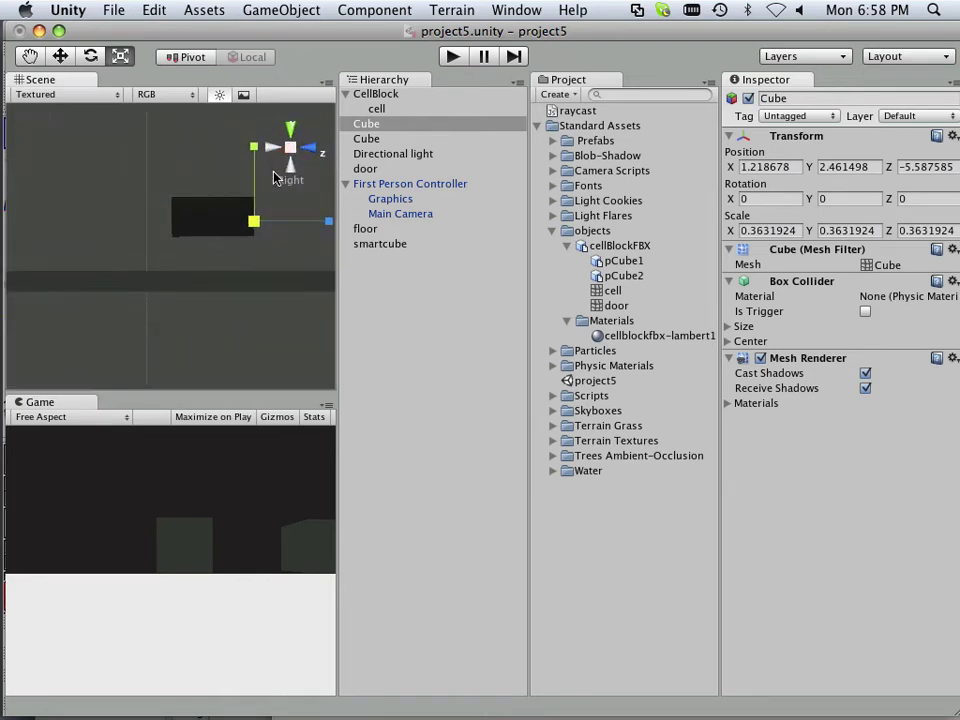
click(290, 165)
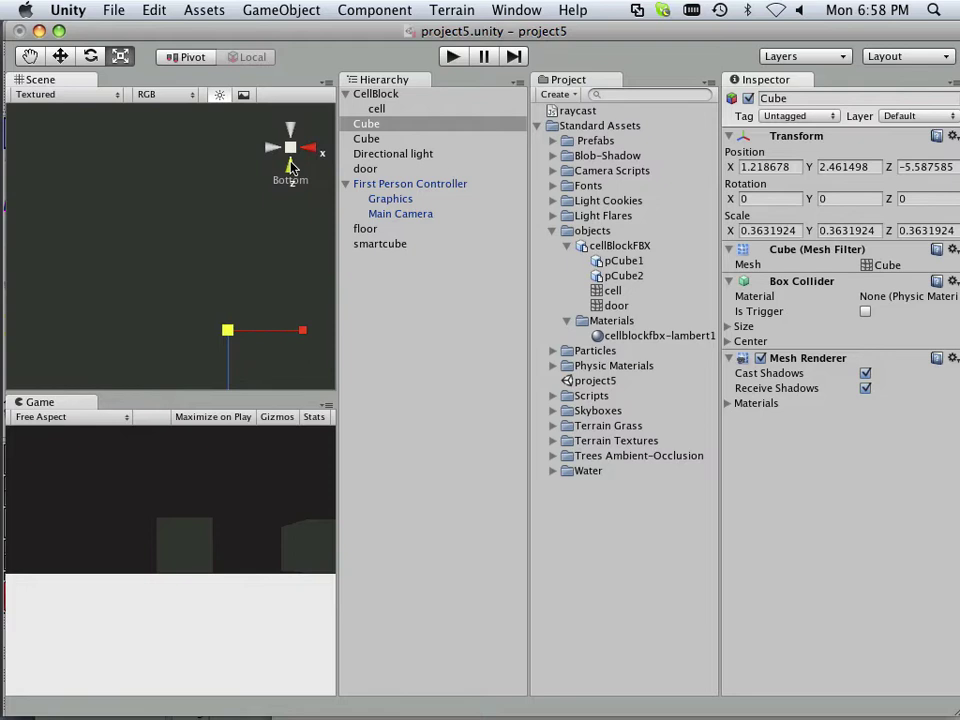
click(289, 168)
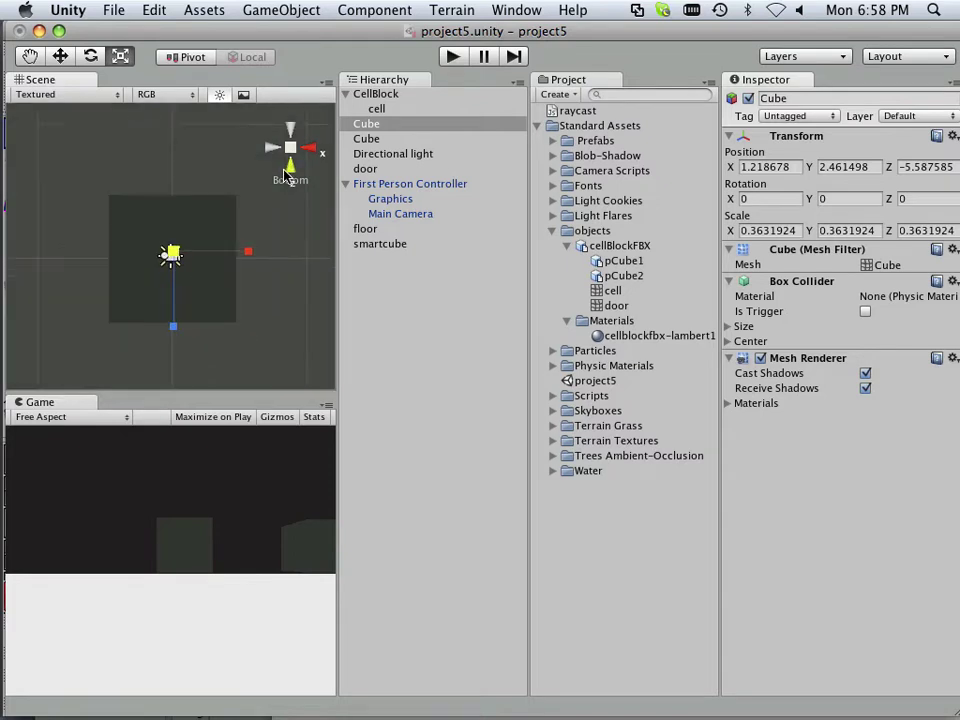
click(288, 152)
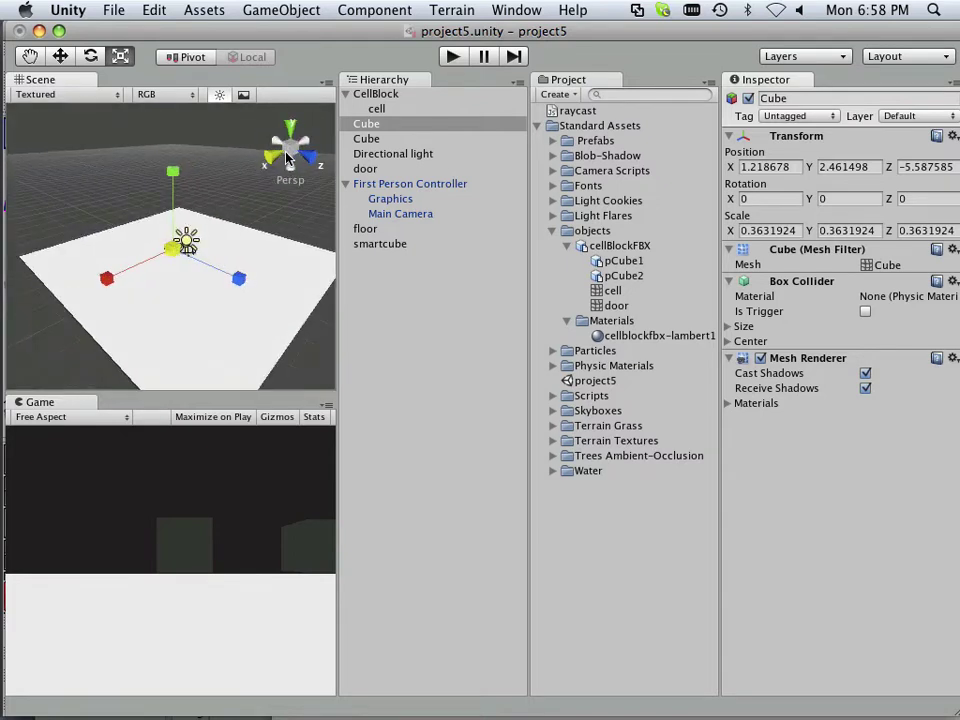
Step: Flatten the cube's Z scale to 0.1963543 so it sits against the doorway
key(f)
alt+drag(147, 319, 151, 273)
click(55, 60)
click(120, 56)
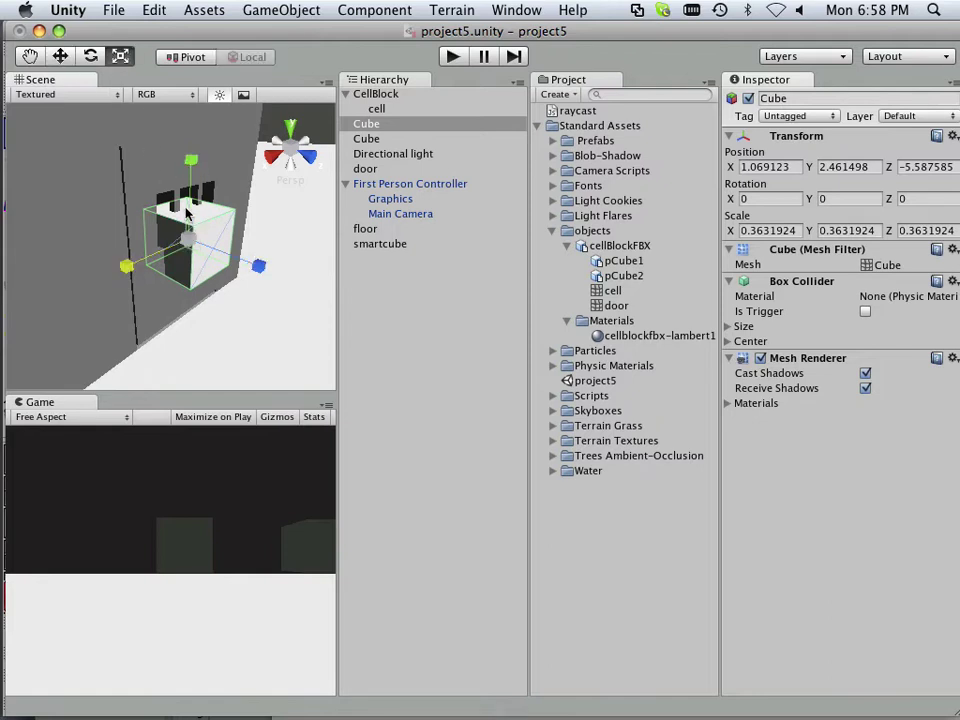
drag(257, 265, 230, 258)
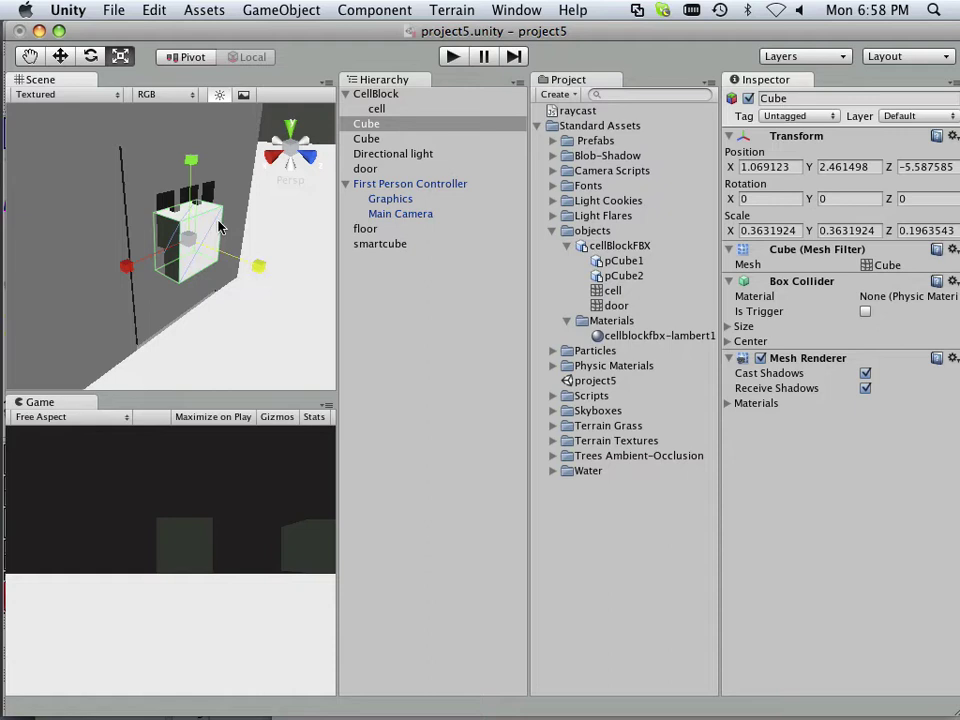
Step: Turn off the cube's Mesh Renderer and rename the cube 'ray'
click(764, 361)
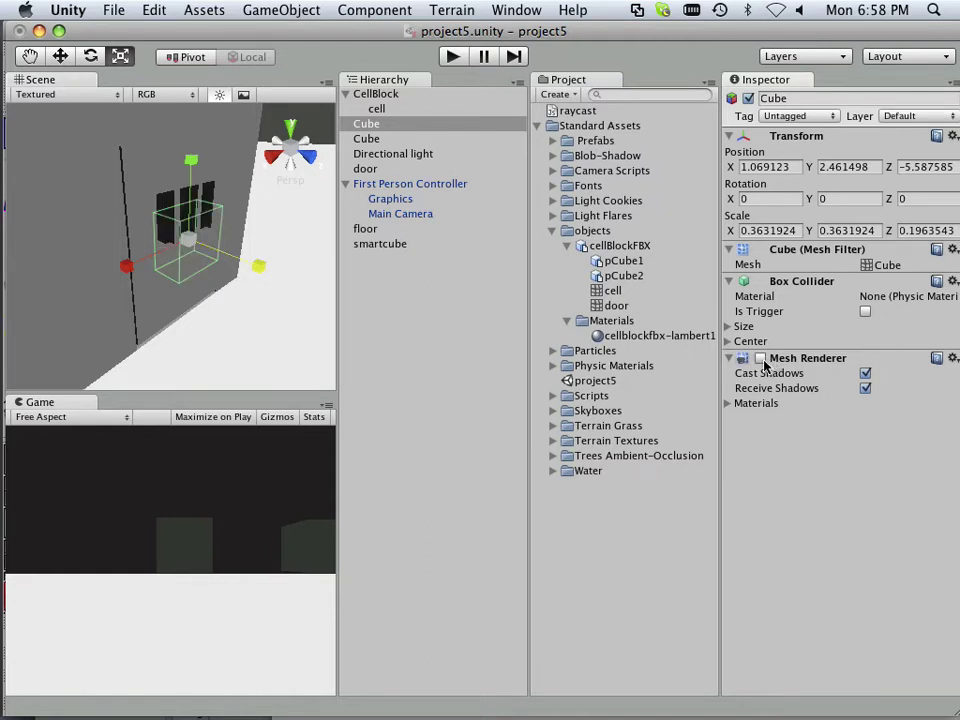
click(369, 127)
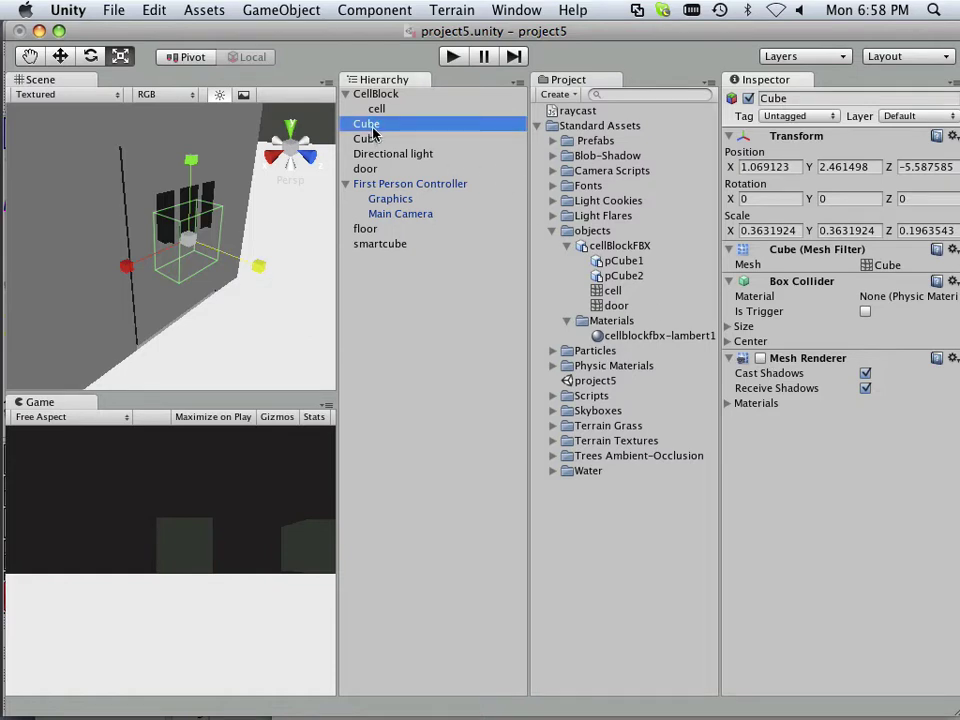
key(Return)
text(r)
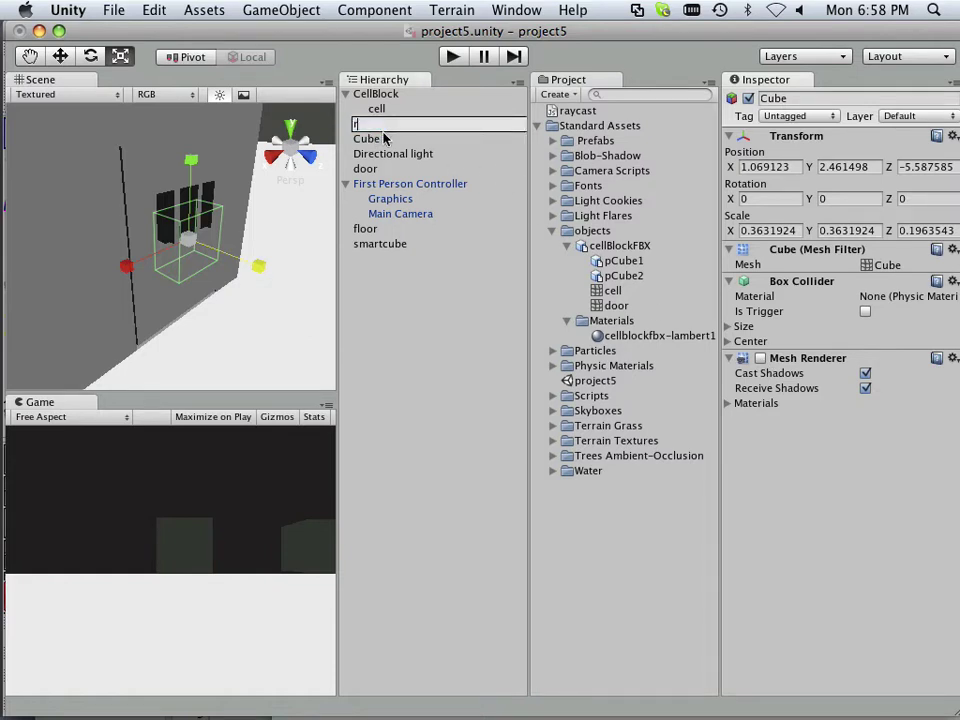
text(ay)
key(Return)
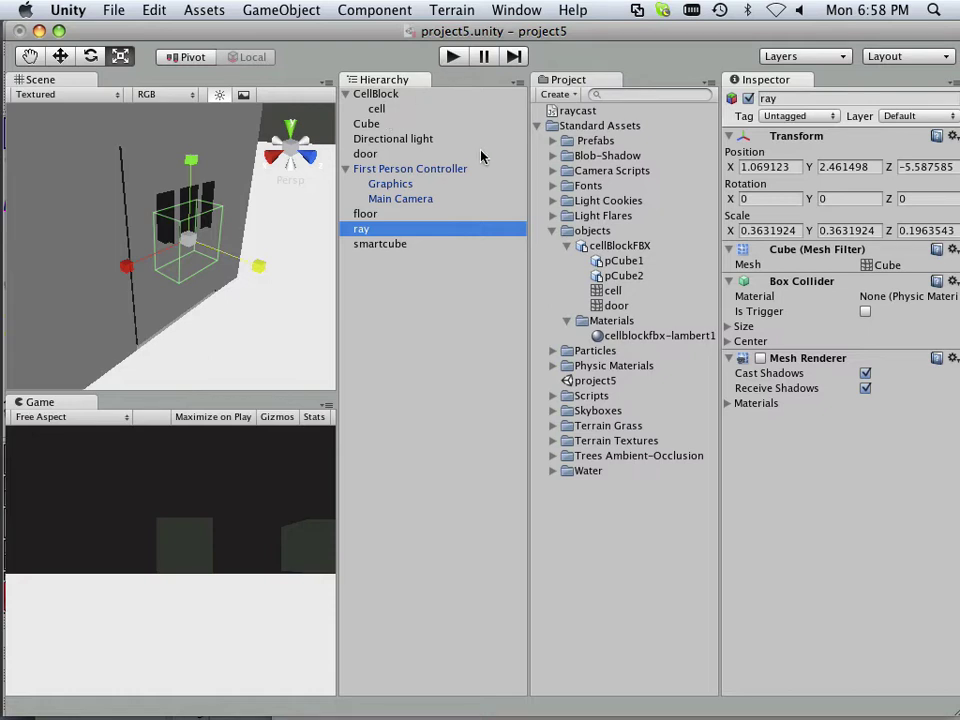
Step: Create a JavaScript asset in the Project panel and name it 'door'
click(557, 94)
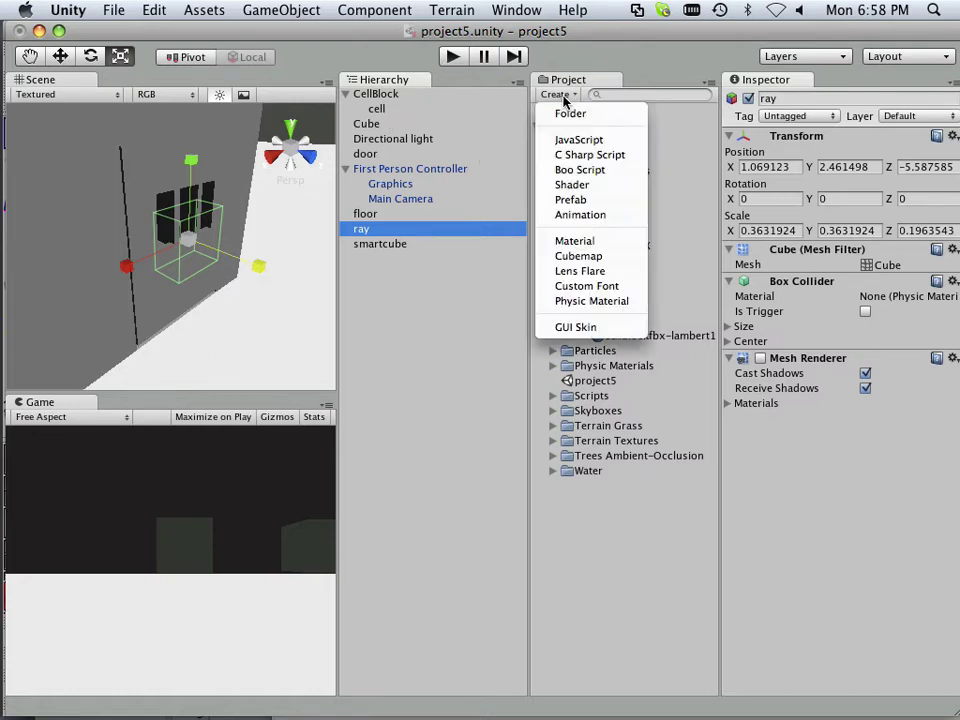
click(561, 140)
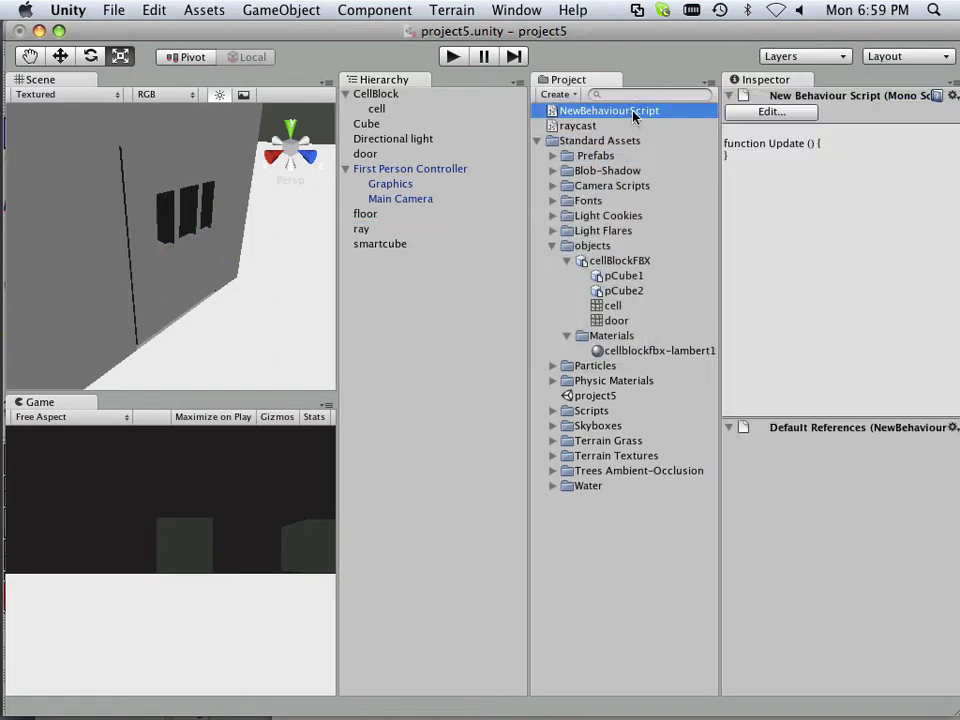
click(633, 112)
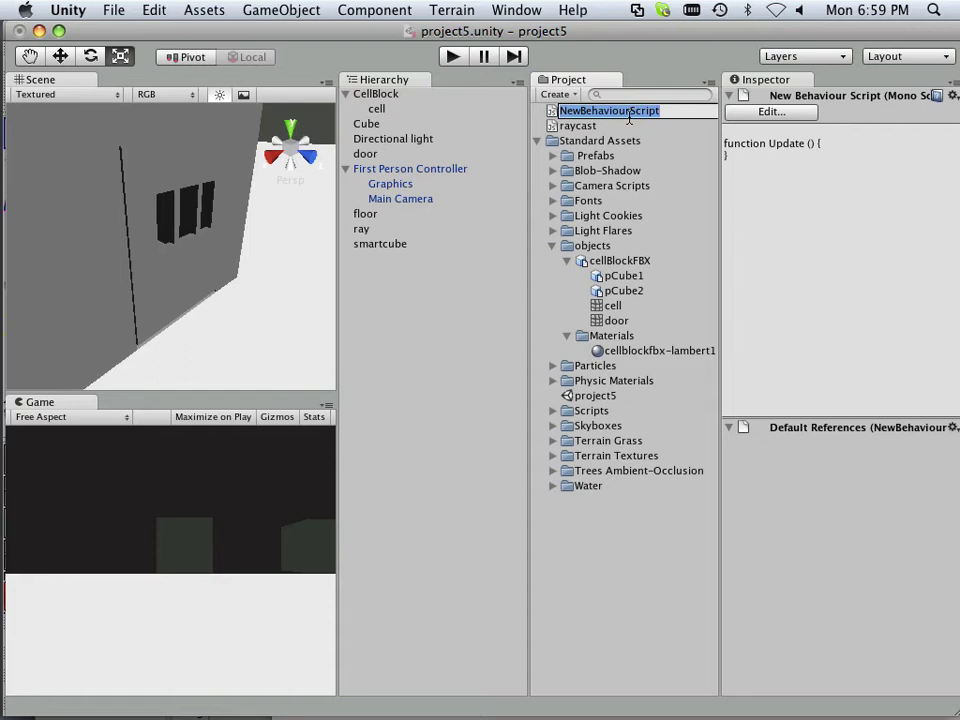
text(do)
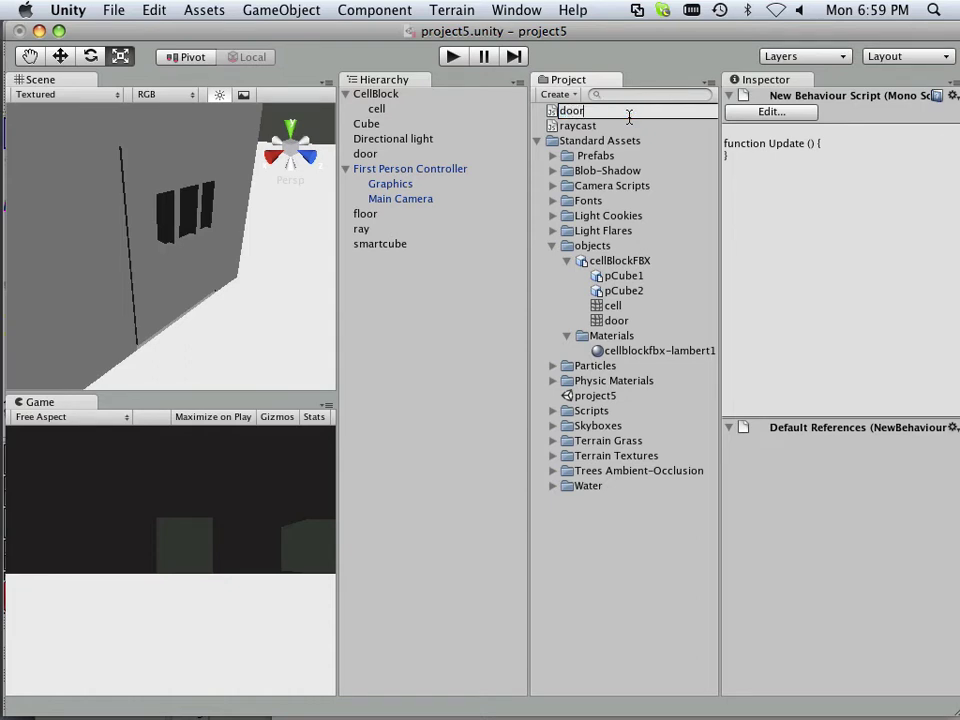
text(or)
key(Return)
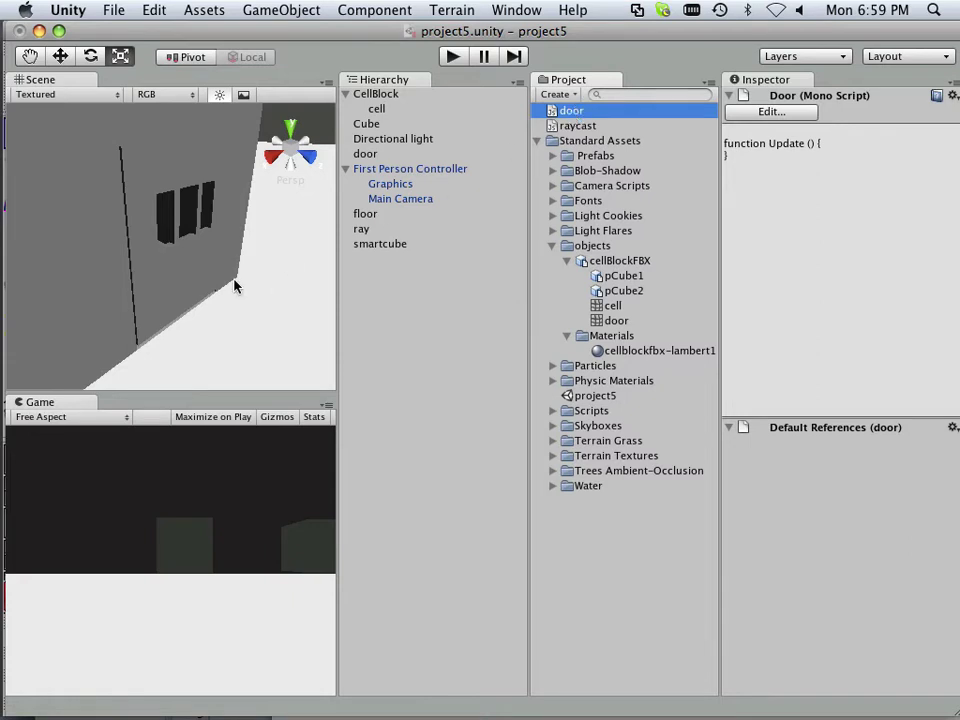
Step: In Unitron, add 'var target: Transform;' and a doorout Transform declaration to door.js, then save
click(745, 113)
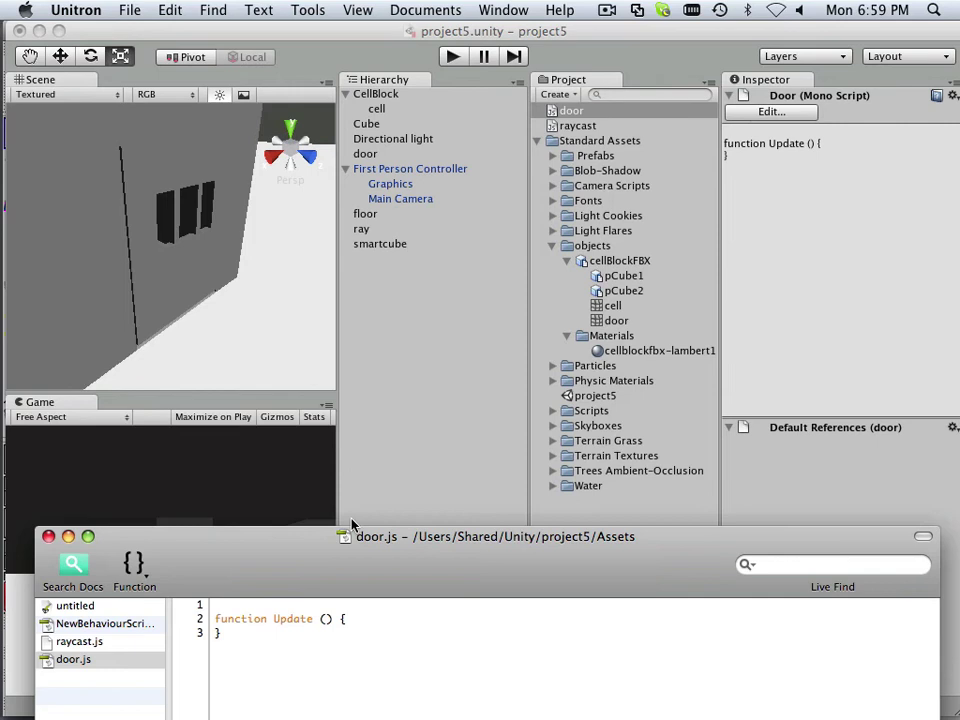
drag(300, 500, 310, 300)
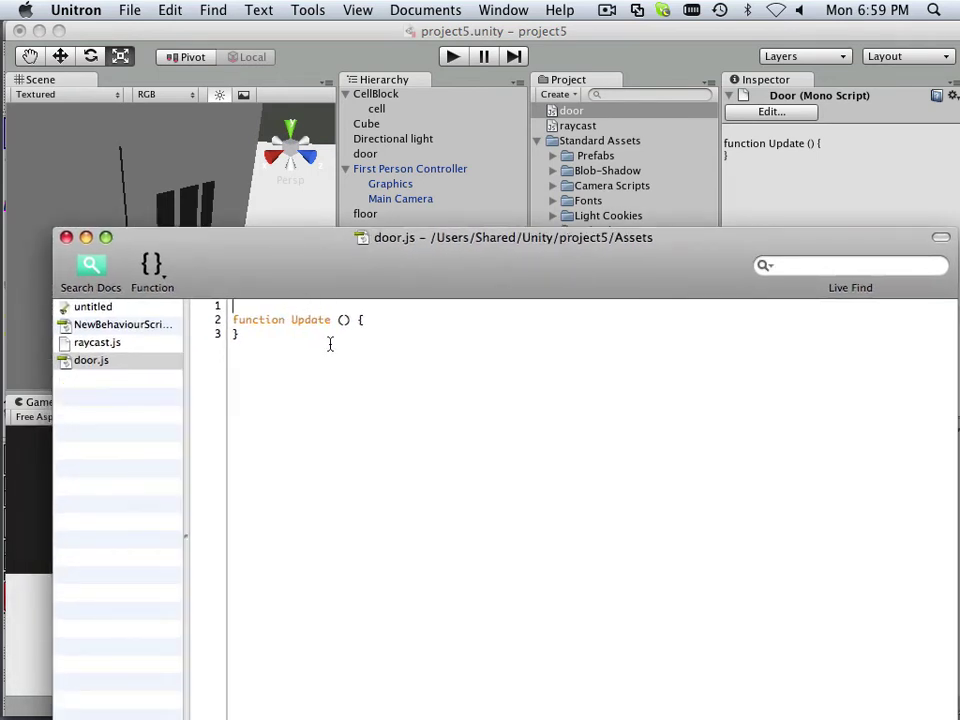
text(vo)
text(r targ)
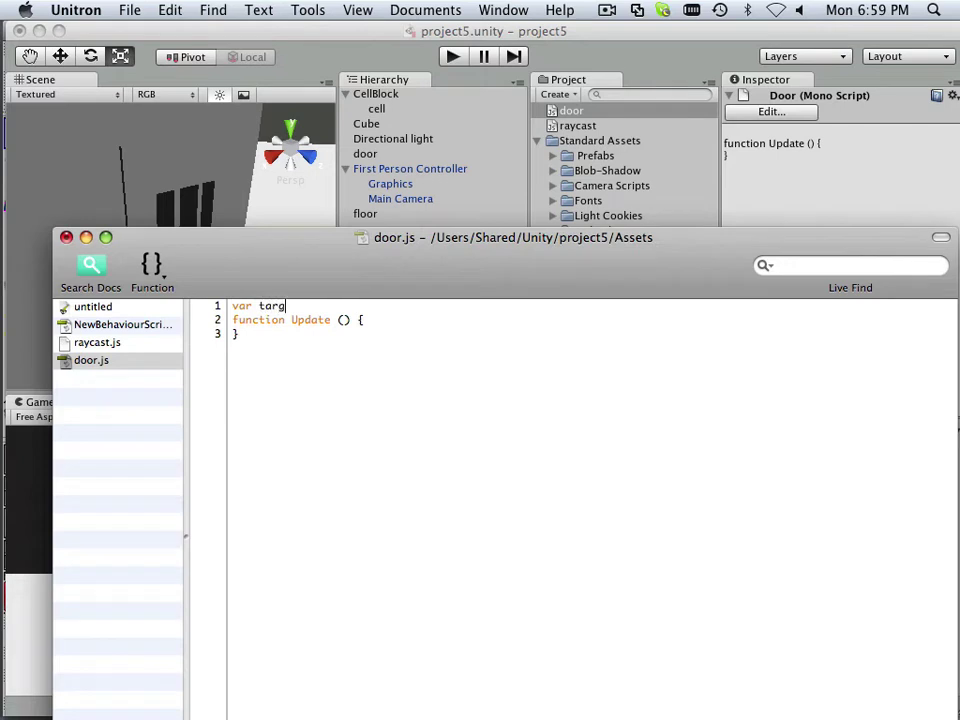
text(et)
text(: Transform)
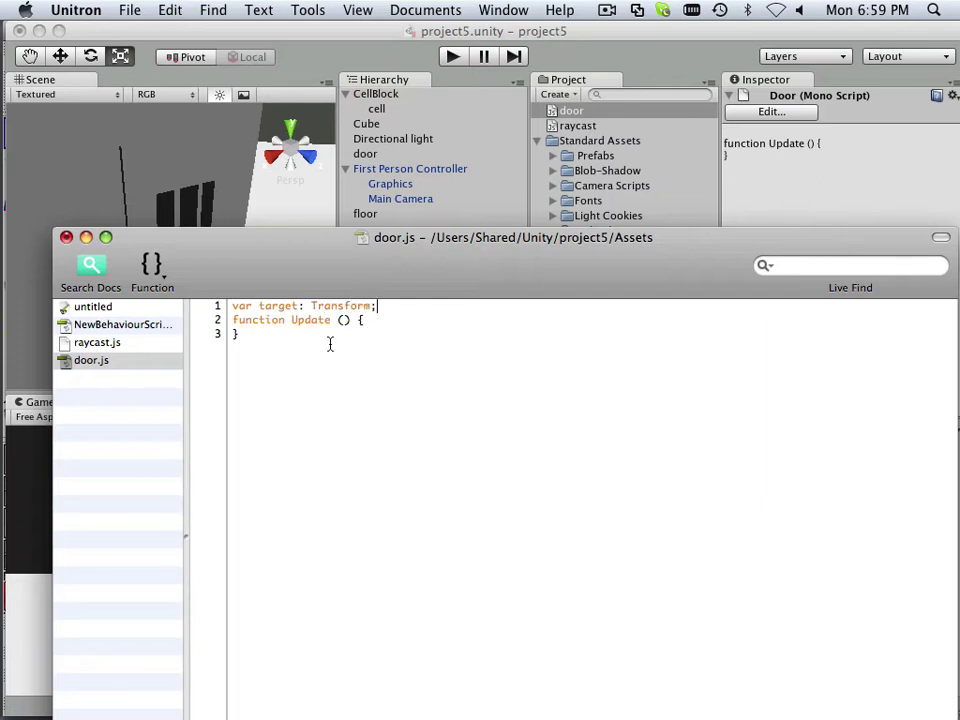
text(;)
key(Return)
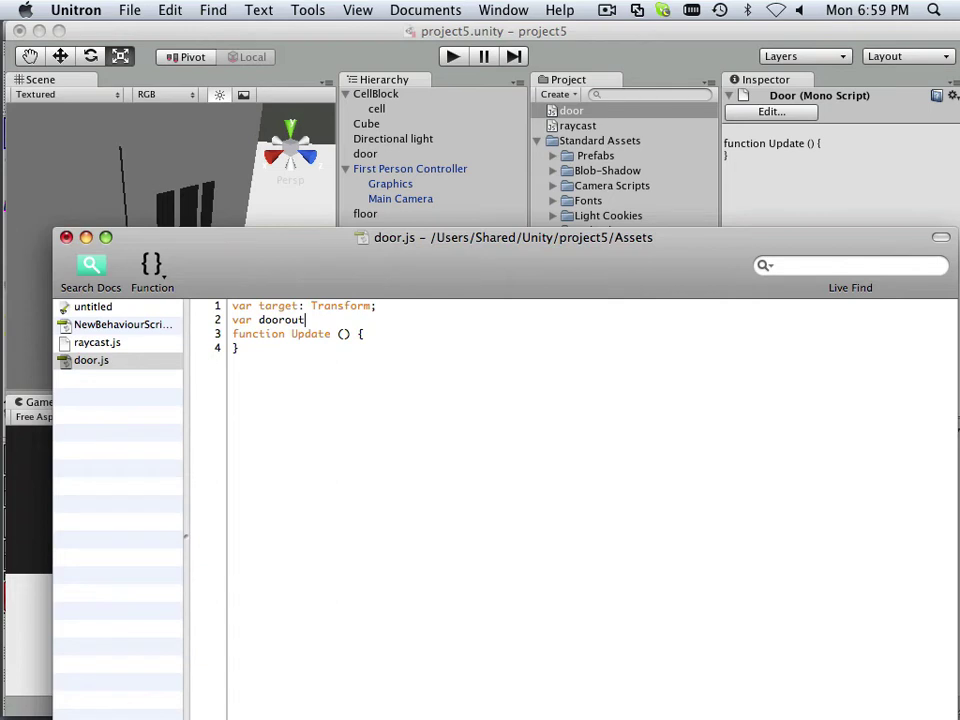
text(: Transform;)
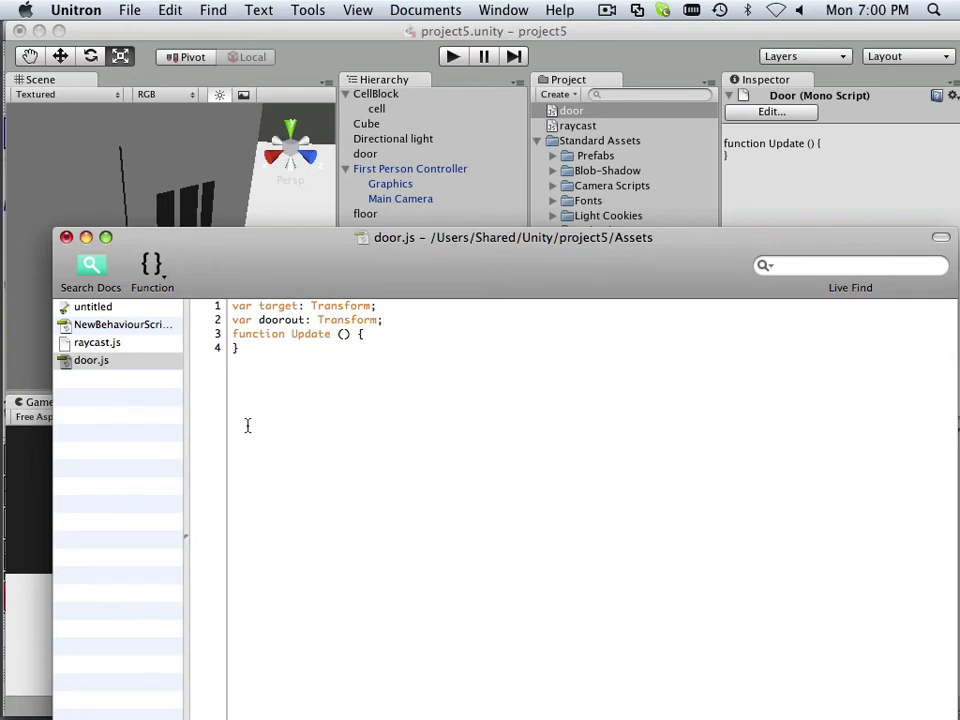
click(128, 10)
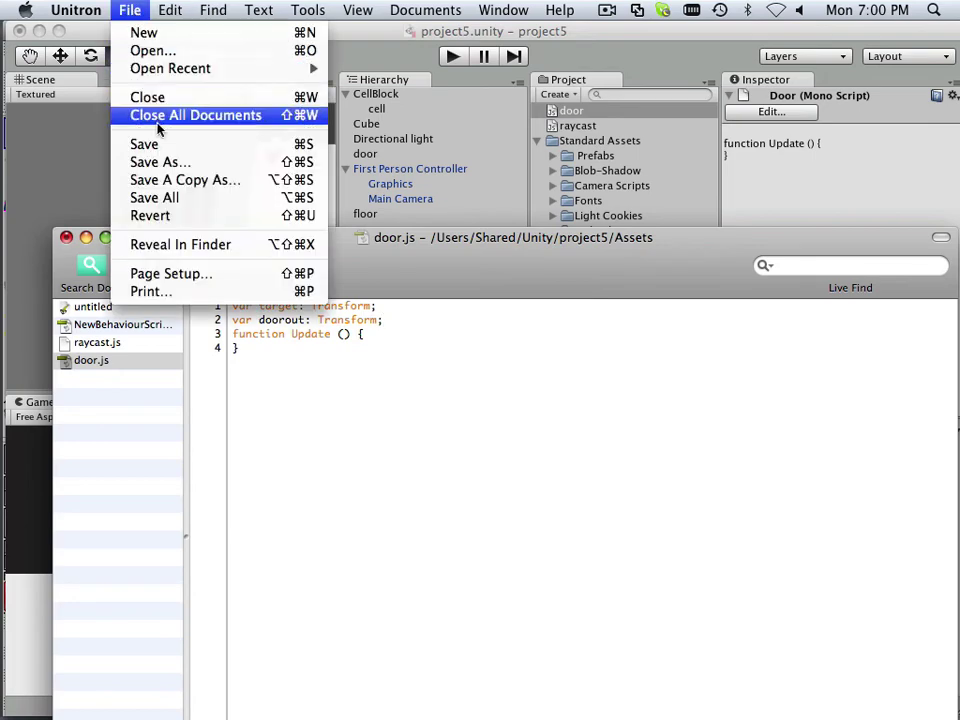
click(158, 147)
Step: Attach the door script to the door object and set Target to First Person Controller
click(66, 237)
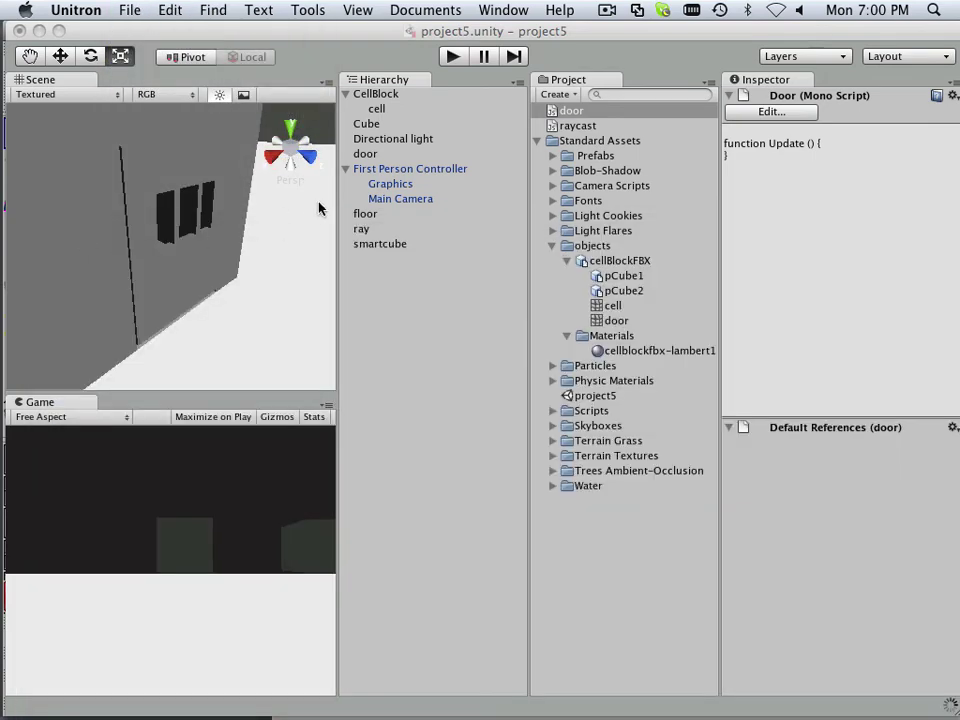
click(370, 153)
drag(571, 111, 780, 680)
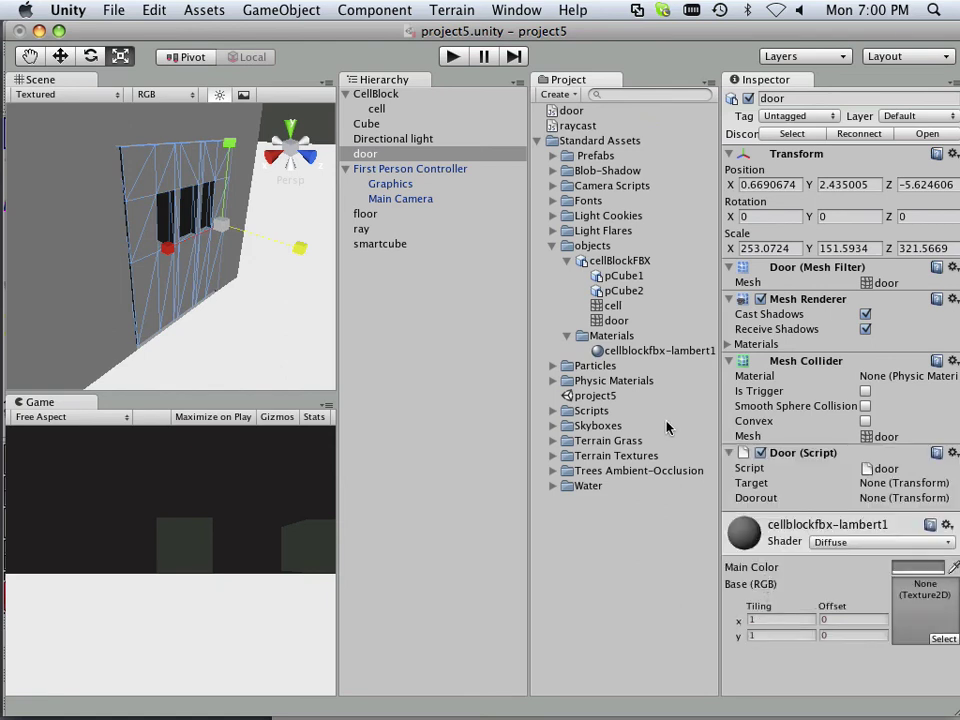
drag(393, 168, 872, 488)
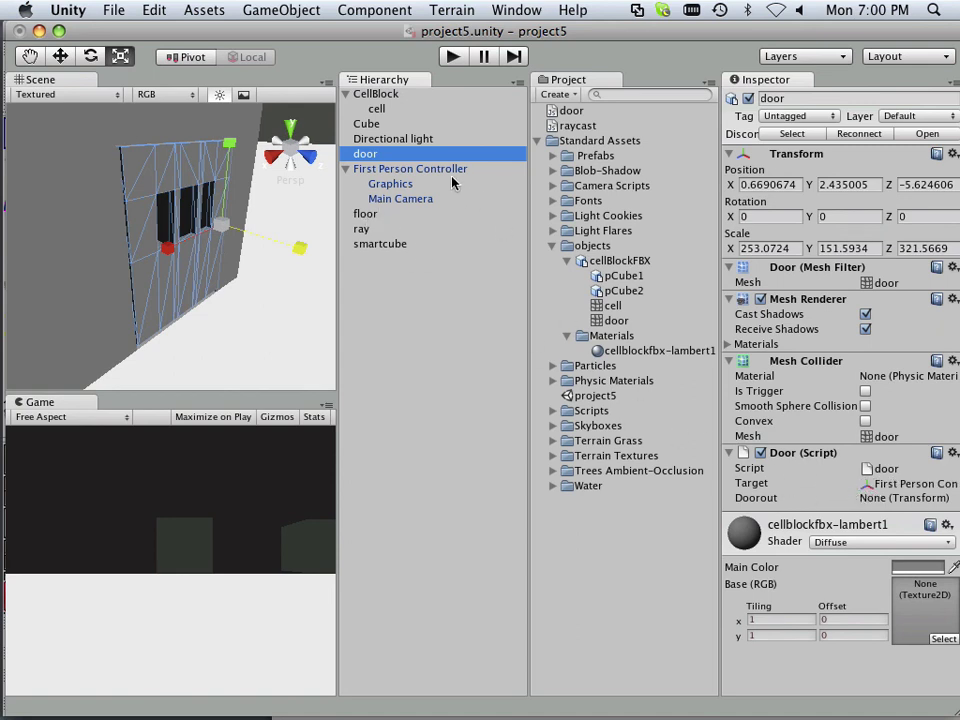
Step: Assign ray as the door script's Doorout, then orbit the Scene view around the door
click(363, 233)
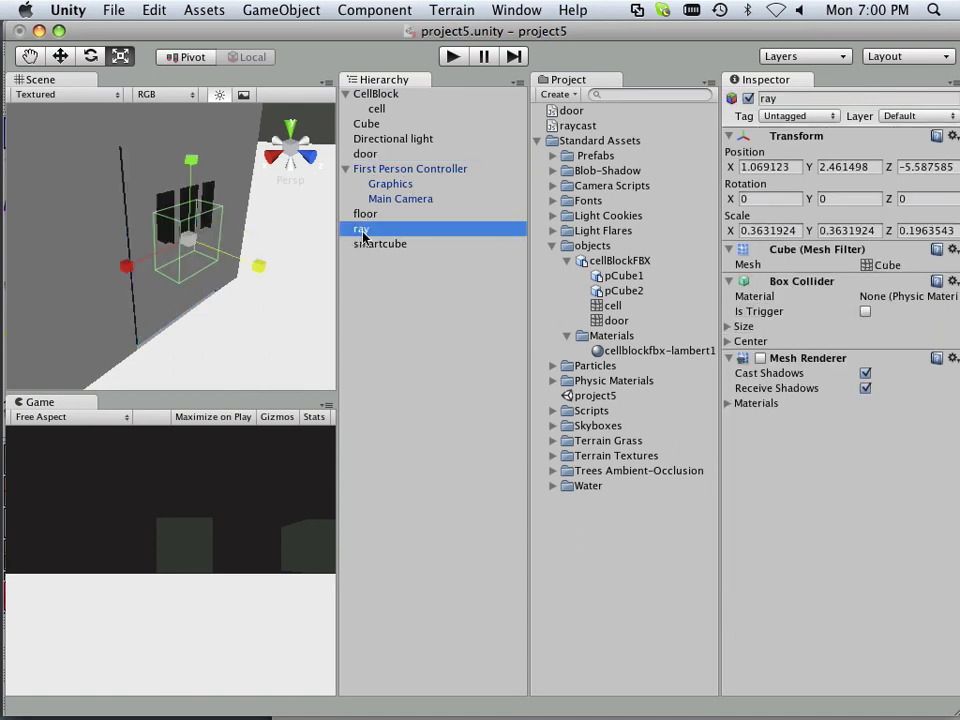
click(372, 95)
click(366, 156)
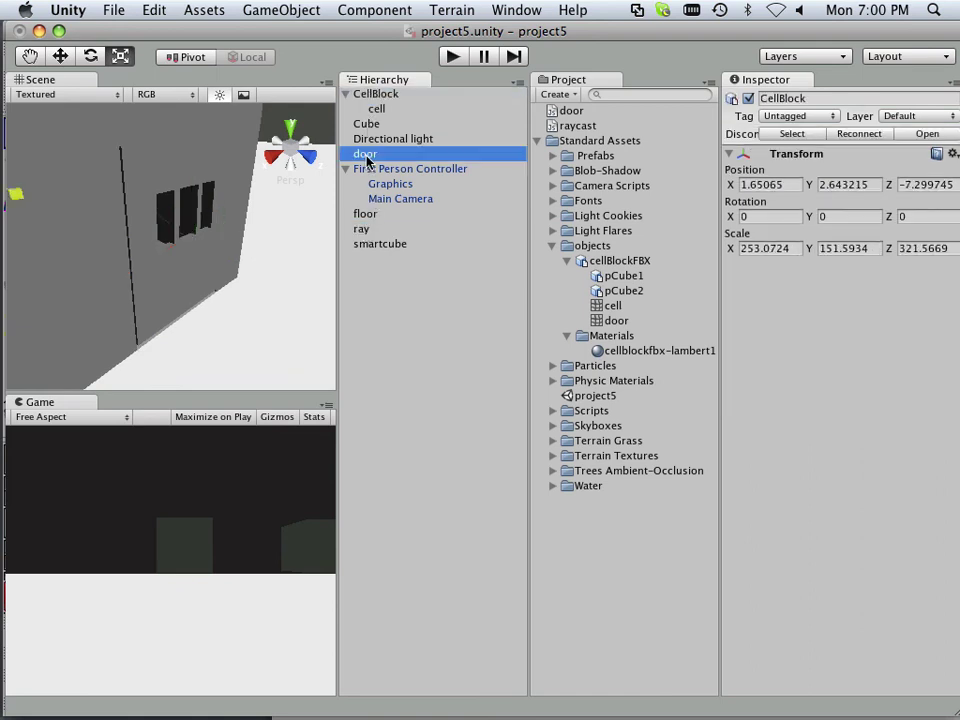
drag(363, 229, 866, 500)
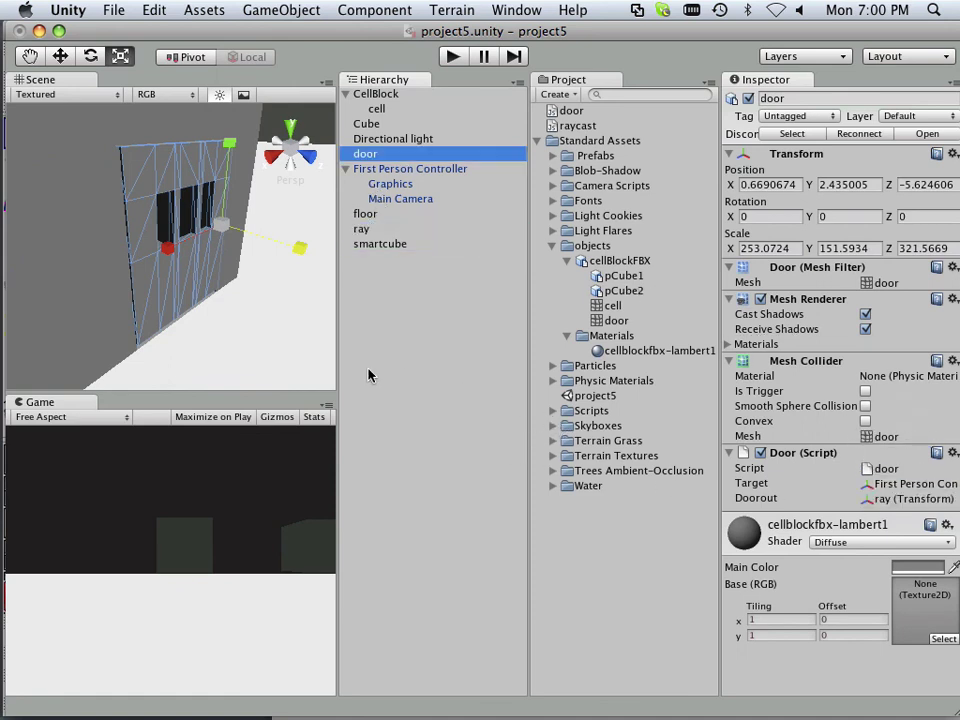
alt+drag(214, 364, 198, 343)
scroll(198, 343, down, 3)
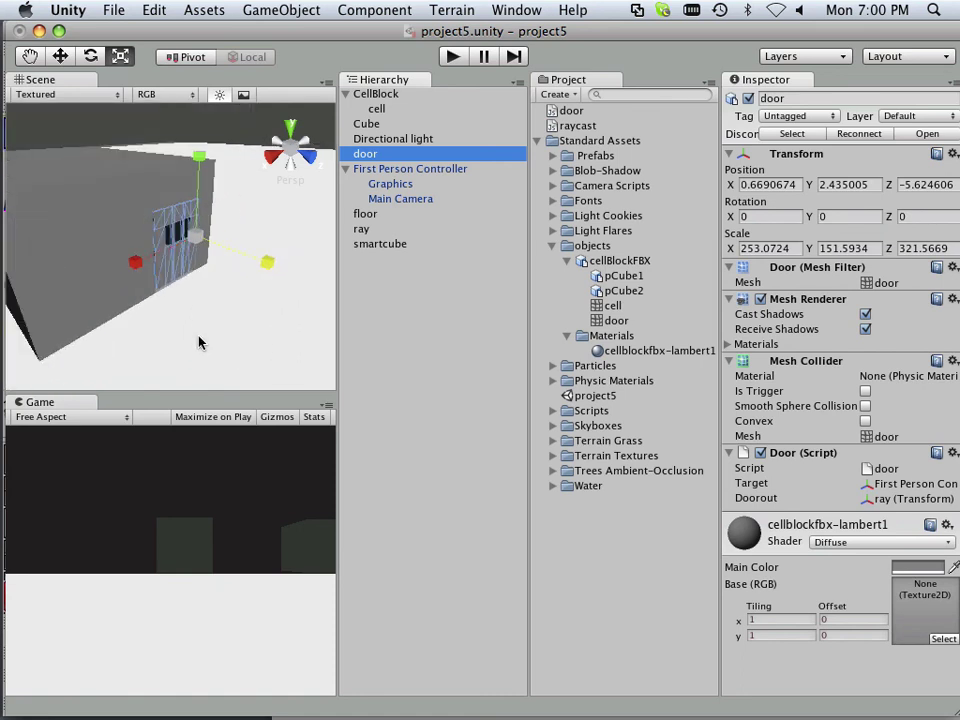